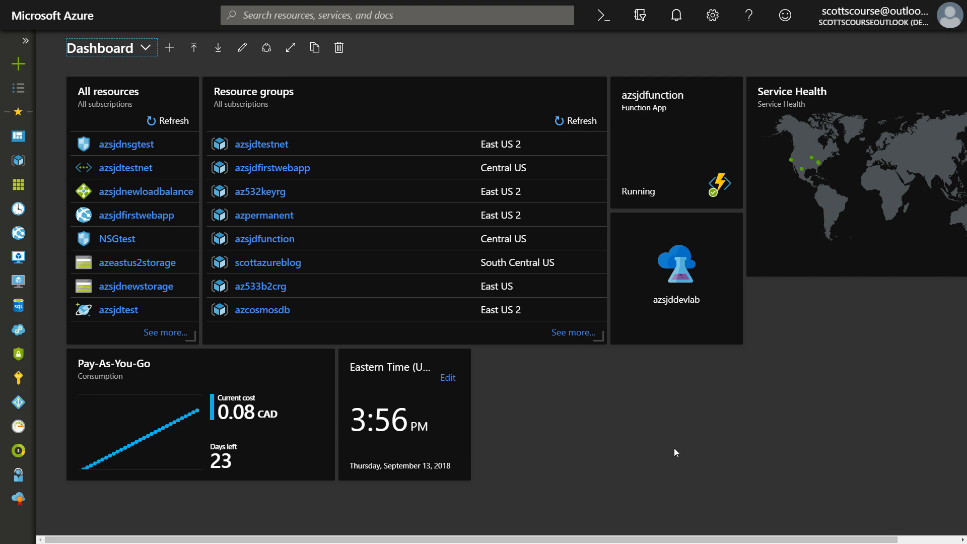
Search the Marketplace for new resources matching "visual studio" and look through the available images
click(22, 66)
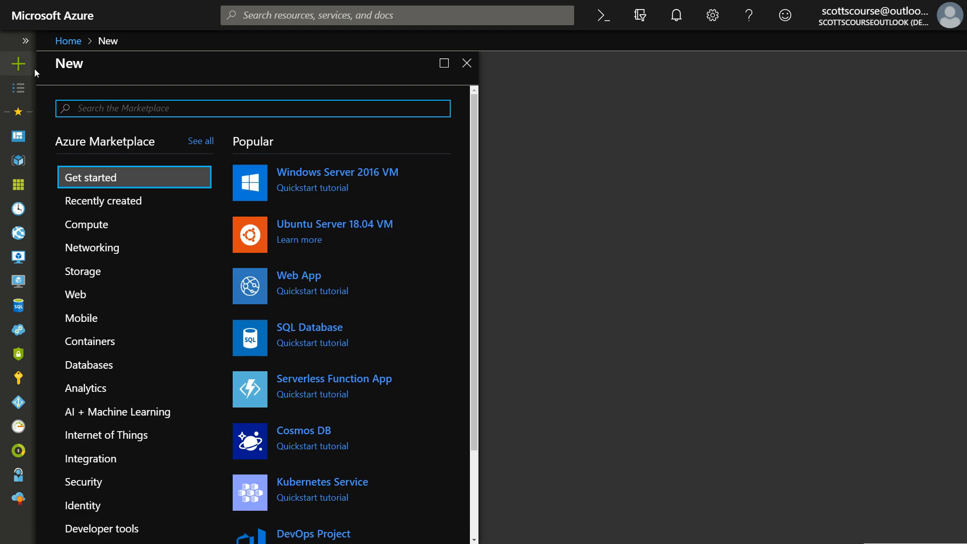
text(visual s)
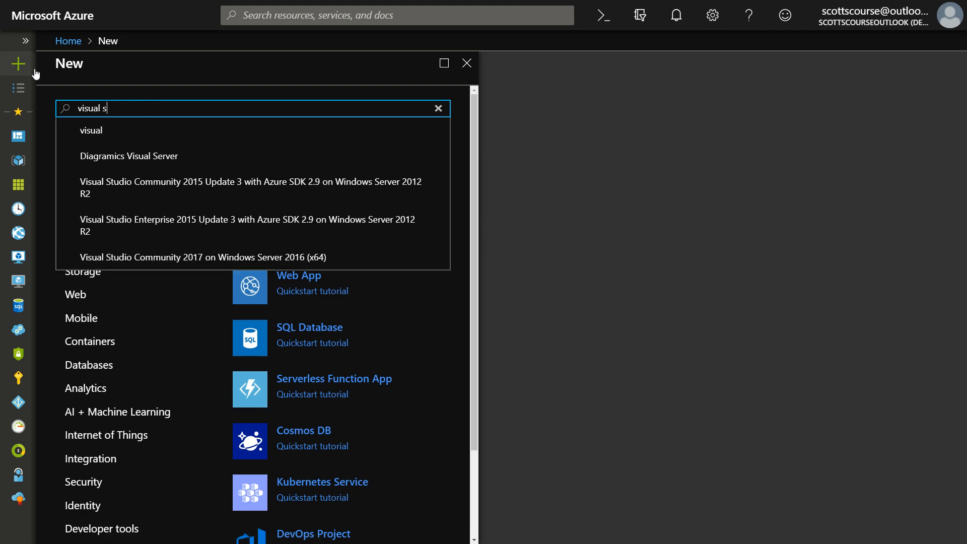
text(tudio)
key(Return)
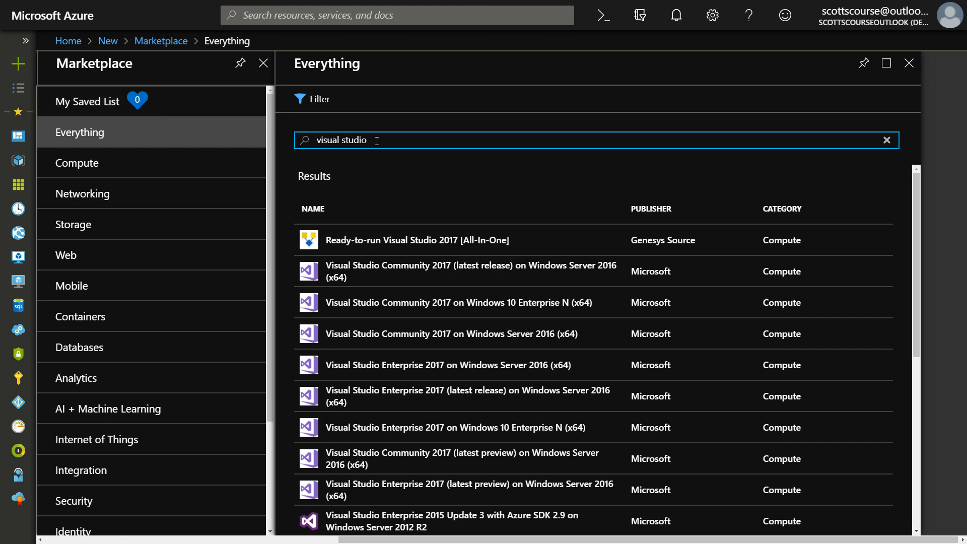
scroll(707, 310, down, 2)
scroll(706, 310, down, 5)
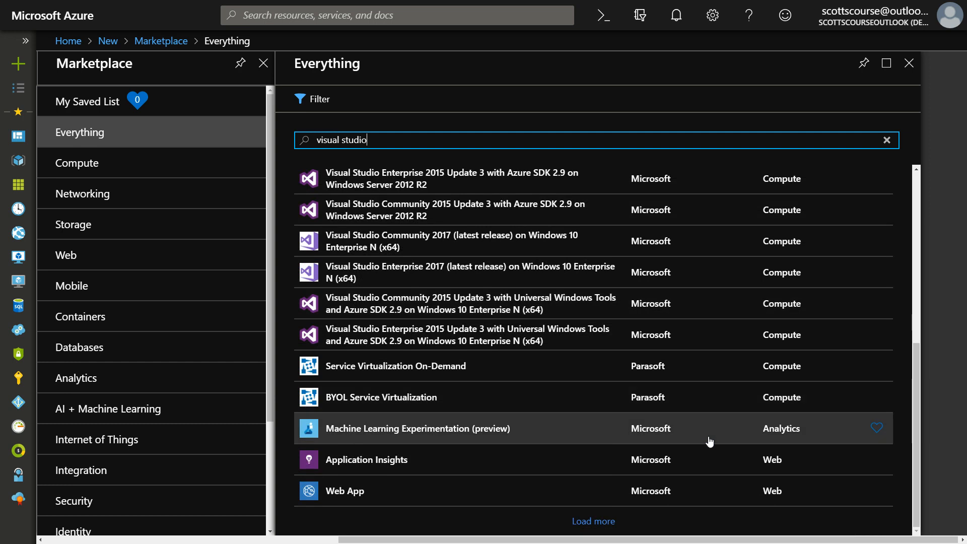
scroll(708, 440, up, 7)
scroll(669, 252, up, 1)
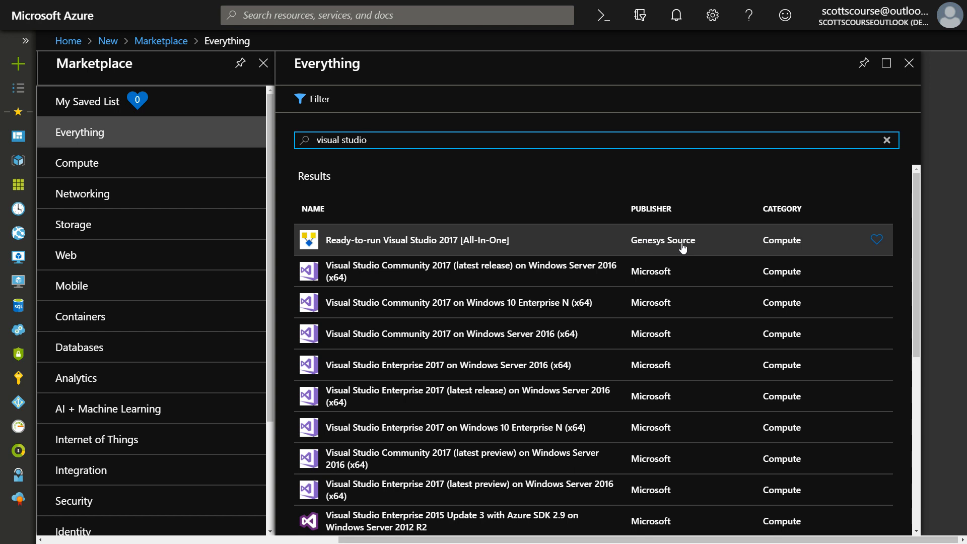
Review the monthly pricing in the Ready-to-run Visual Studio 2017 [All-In-One] offer, then close its details
click(475, 241)
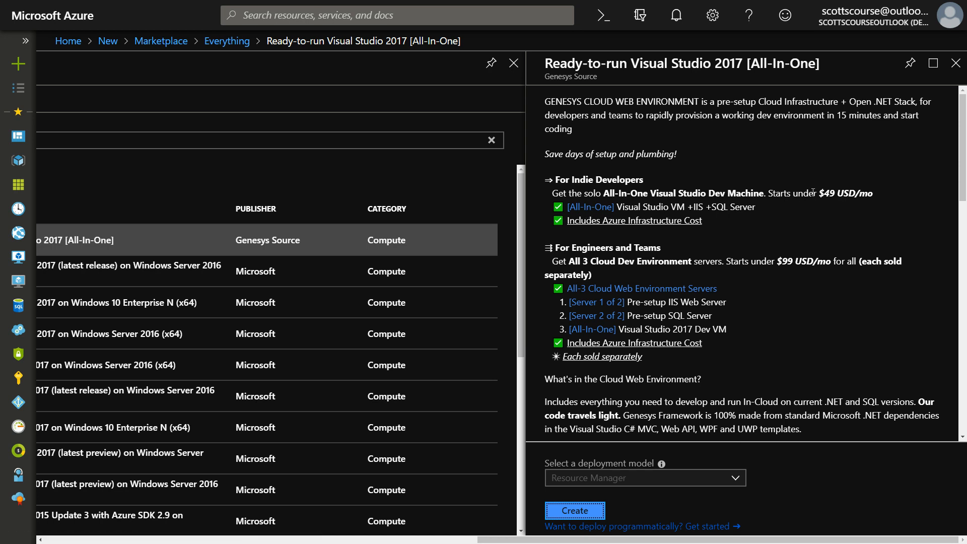
drag(818, 192, 874, 193)
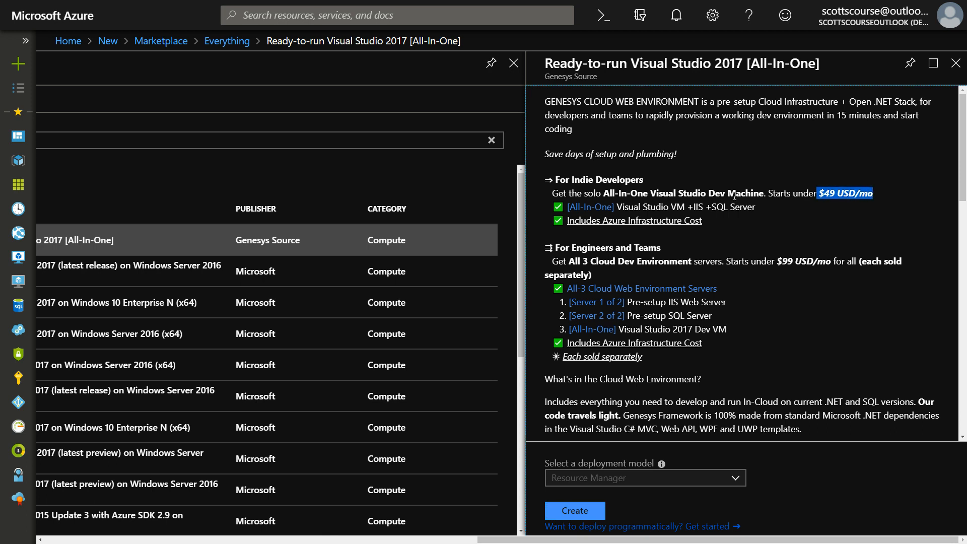
click(730, 211)
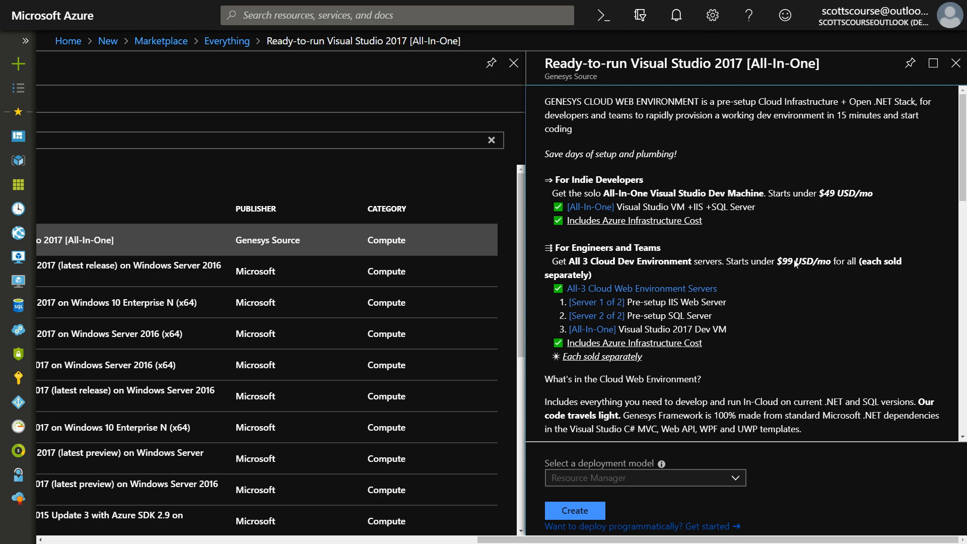
click(955, 63)
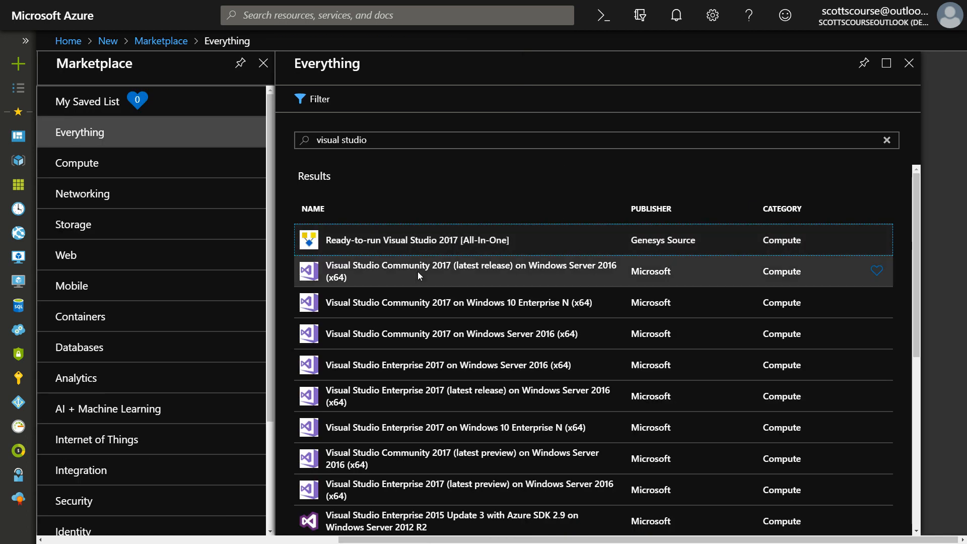
Narrow the Marketplace search to "visual studio community"
click(428, 142)
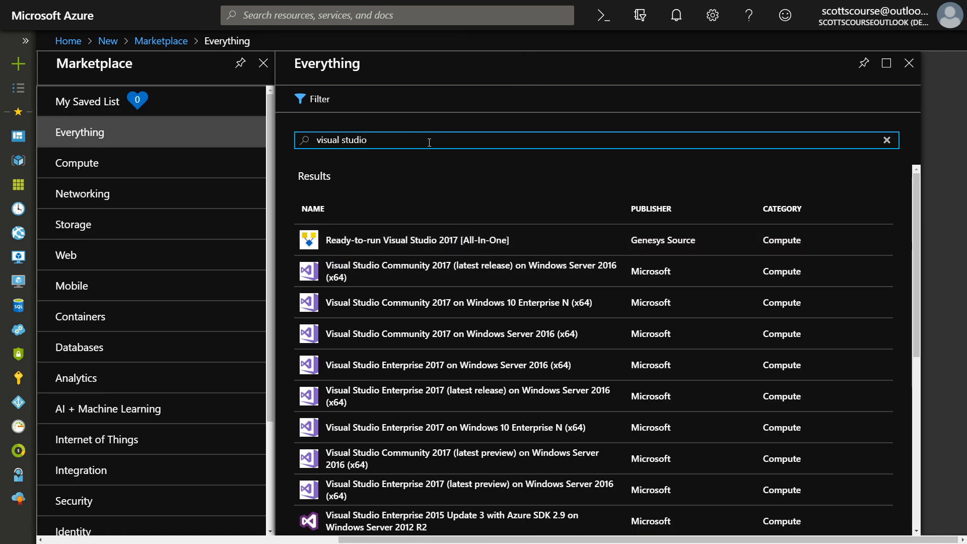
text(community)
key(Return)
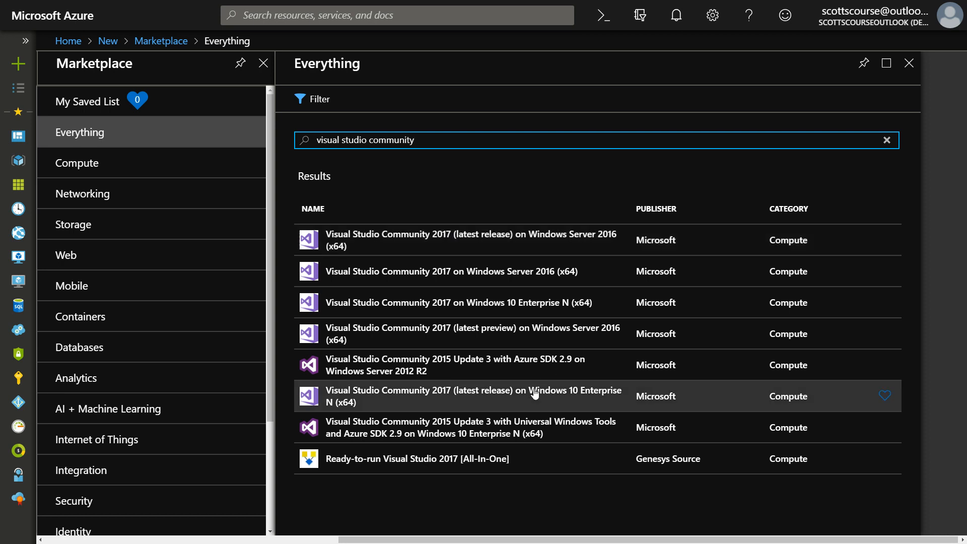
Start a virtual machine from Visual Studio Community 2017 (latest release) on Windows Server 2016 (x64) and name it azsjdtestvisual
click(541, 240)
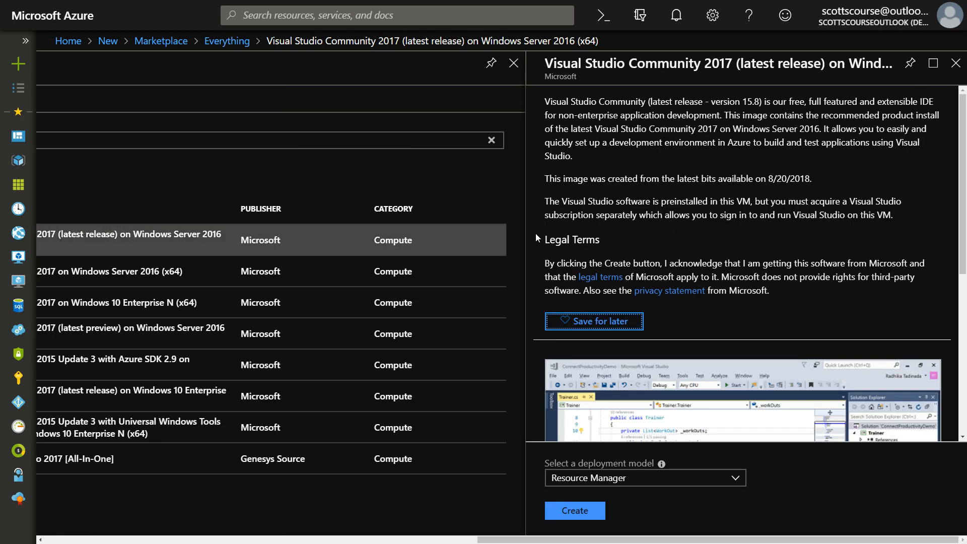
click(596, 517)
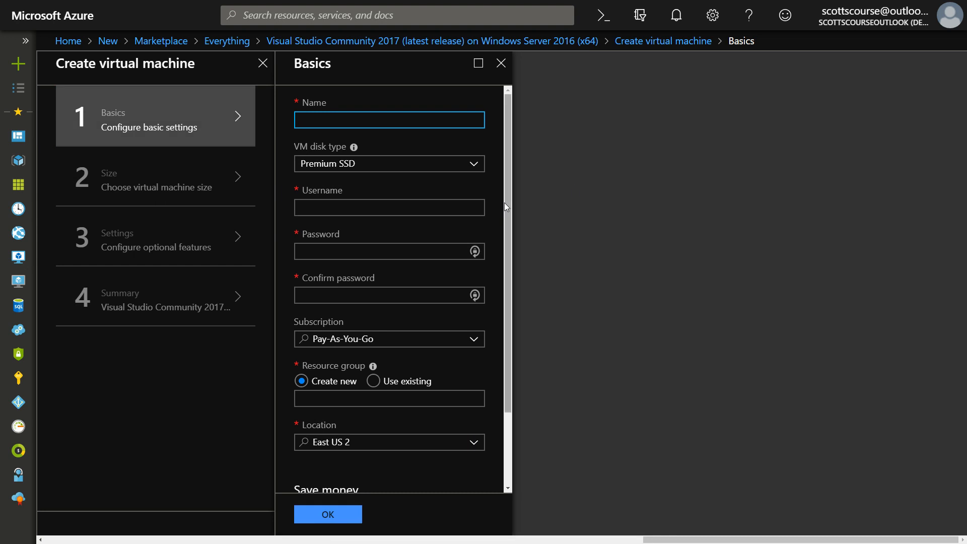
text(azsjdtestvisual)
key(Tab)
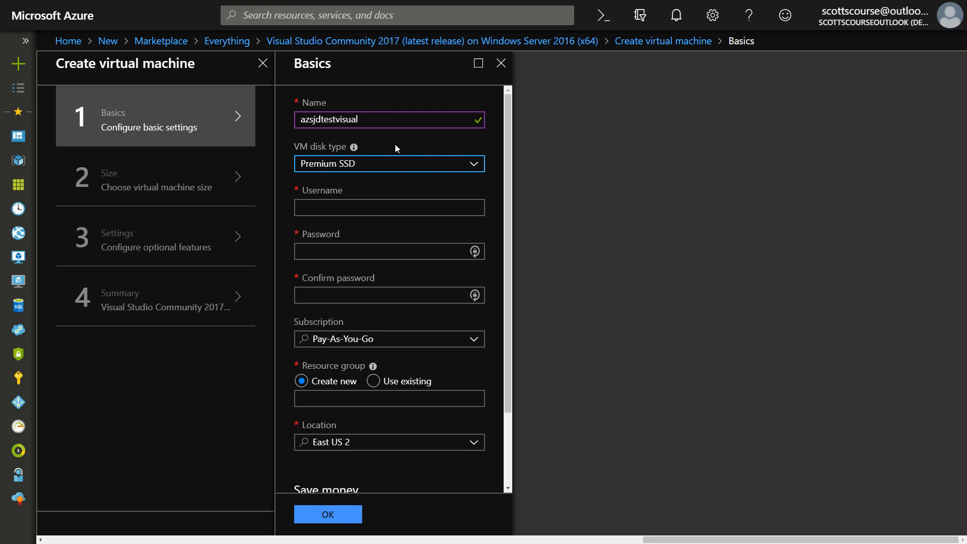
Compare the available VM disk types and set the disk type to Standard SSD
click(474, 164)
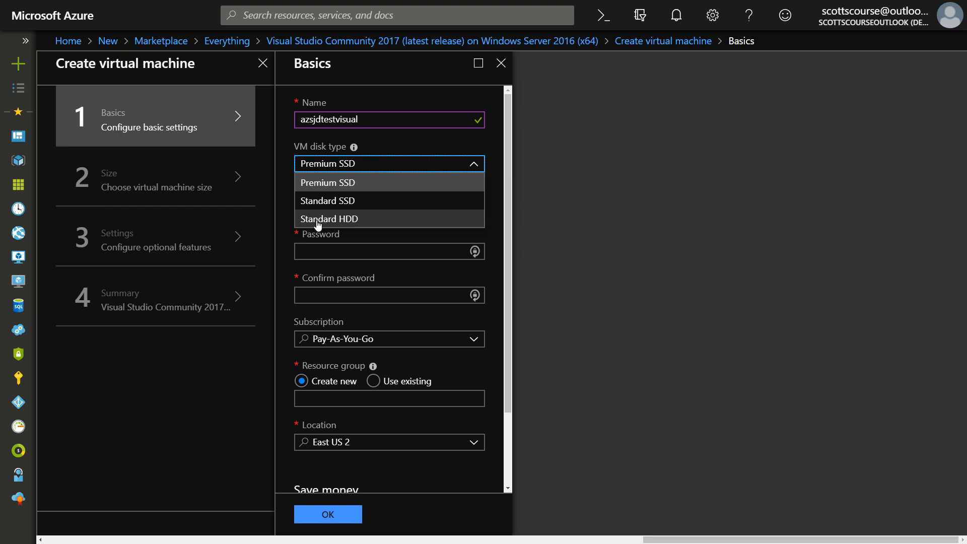
click(349, 219)
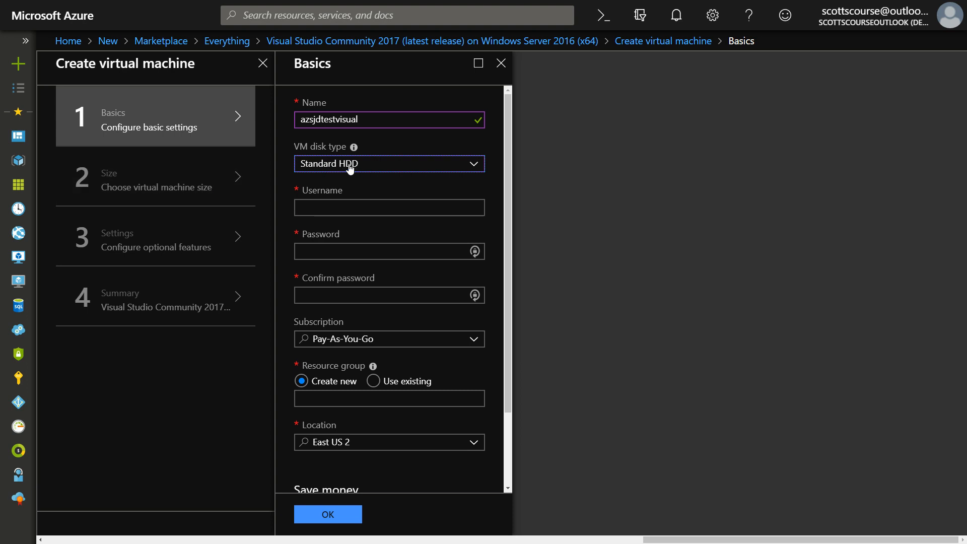
click(368, 170)
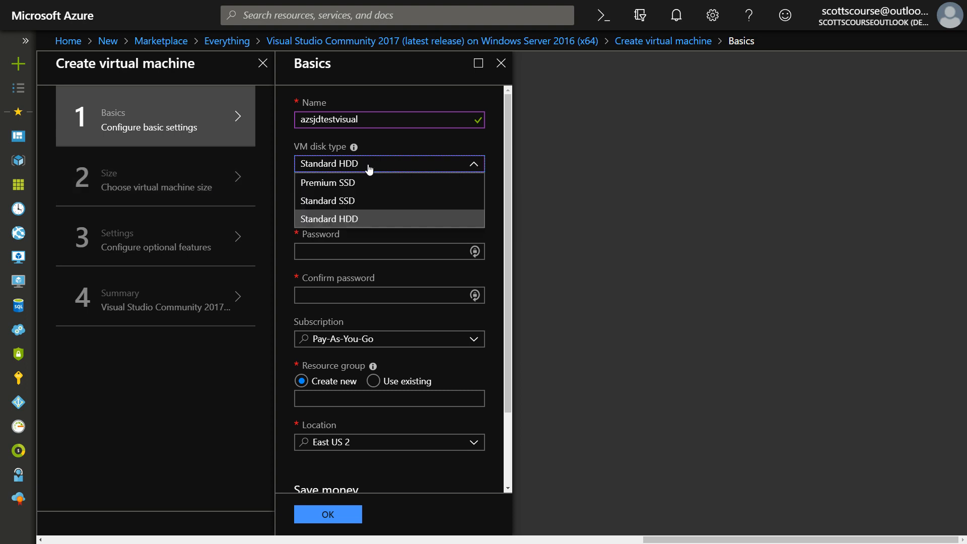
click(353, 204)
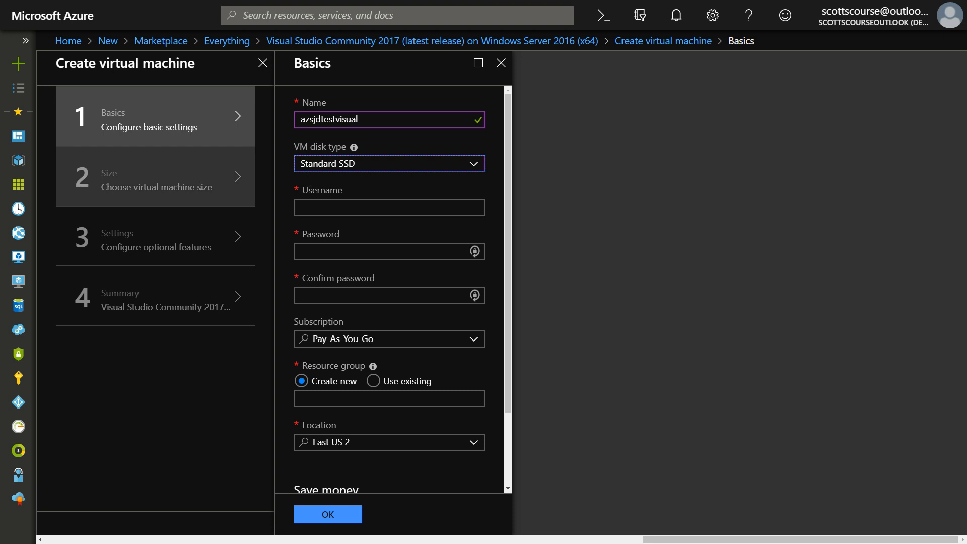
click(343, 166)
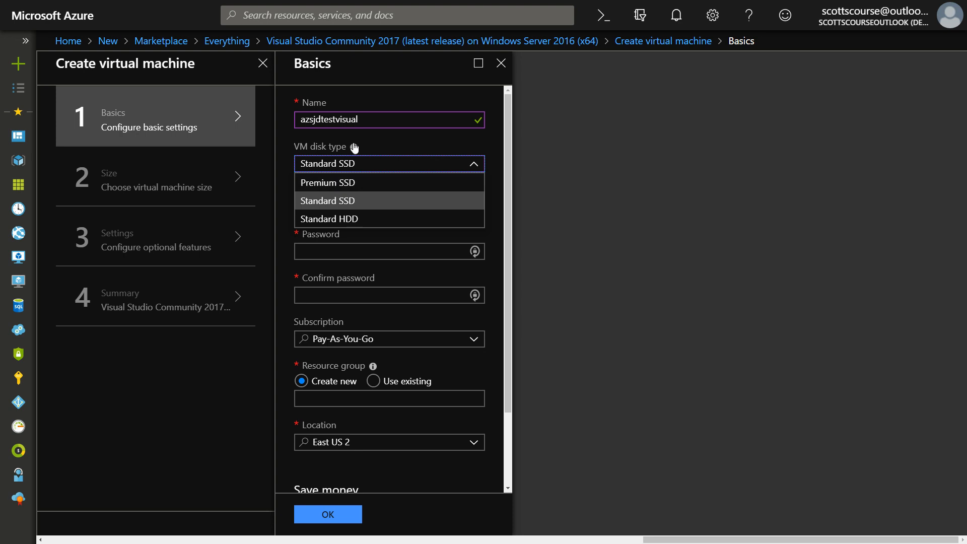
mouse_move(355, 149)
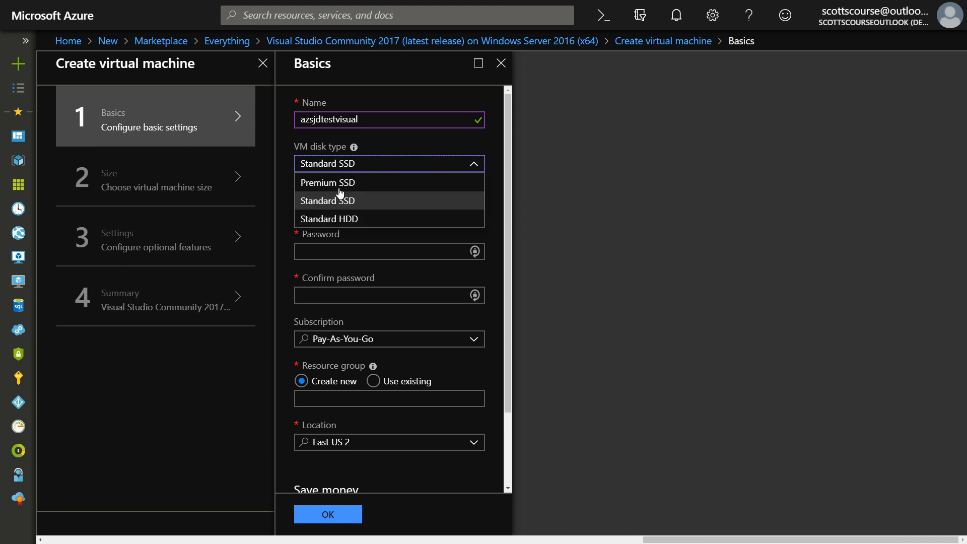
click(318, 200)
Set the virtual machine's username to azsjdtestuser, and enter and confirm the account password
click(348, 209)
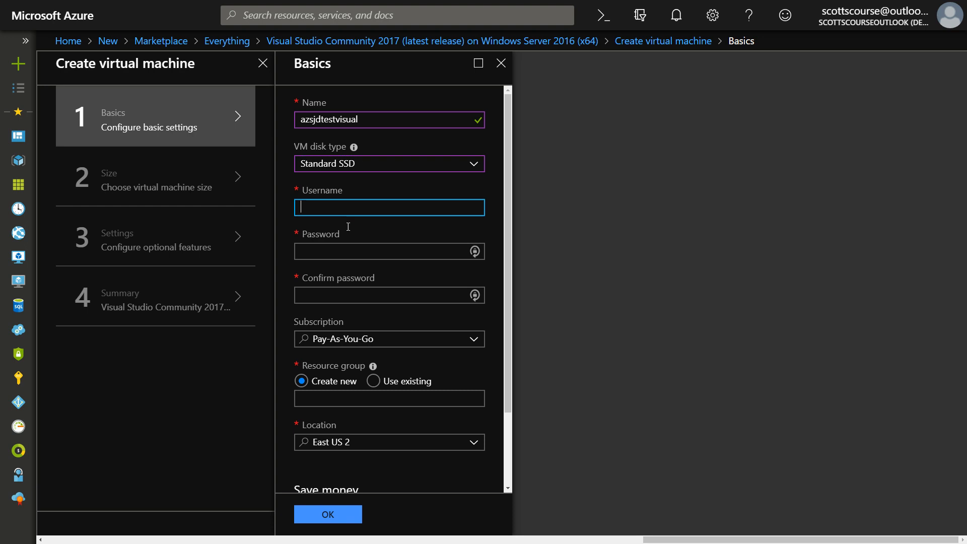
text(azsjdtestuser)
key(Tab)
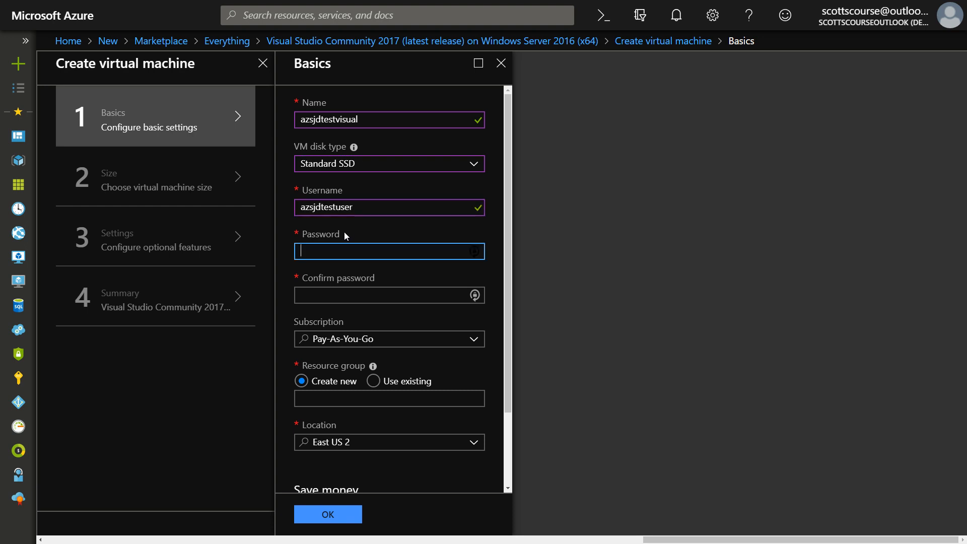
text(••)
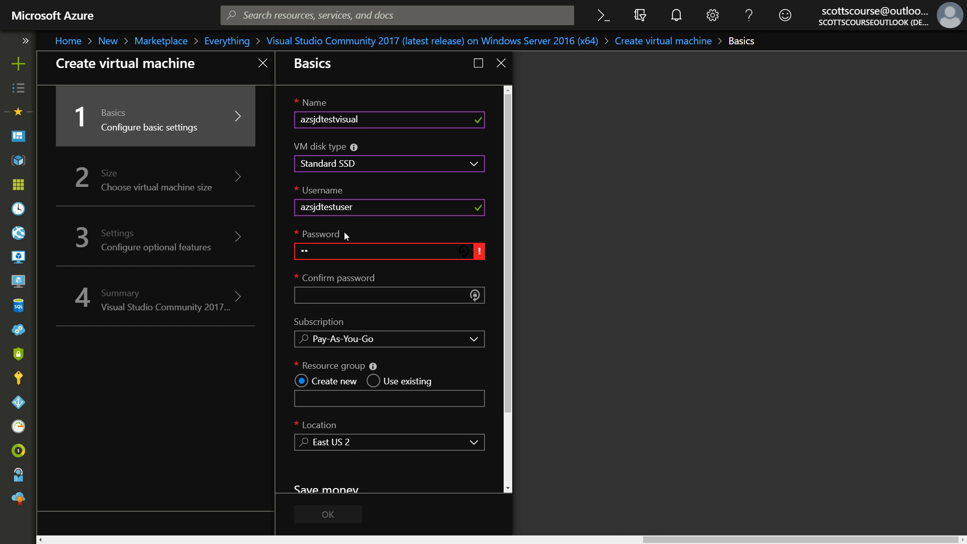
text(••••••••••)
key(Tab)
text(•••)
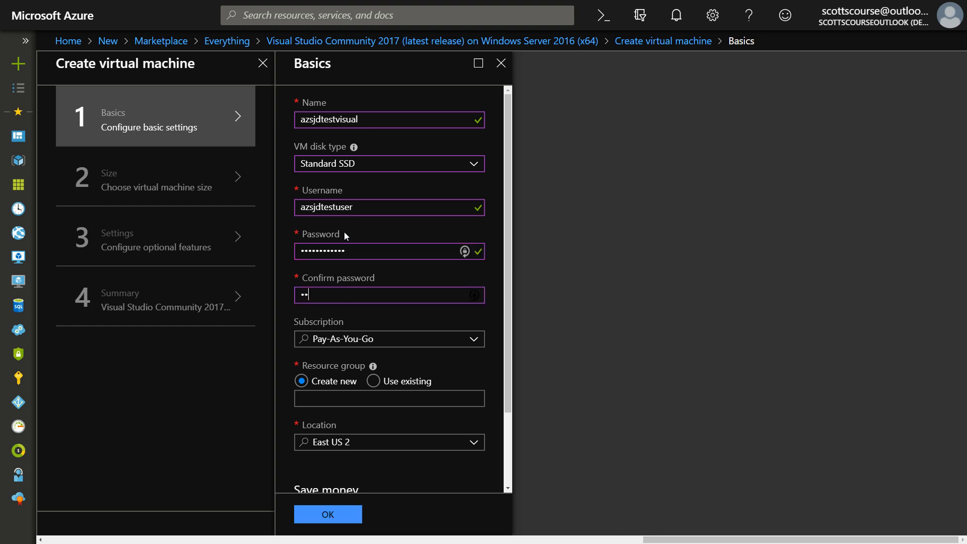
text(••••)
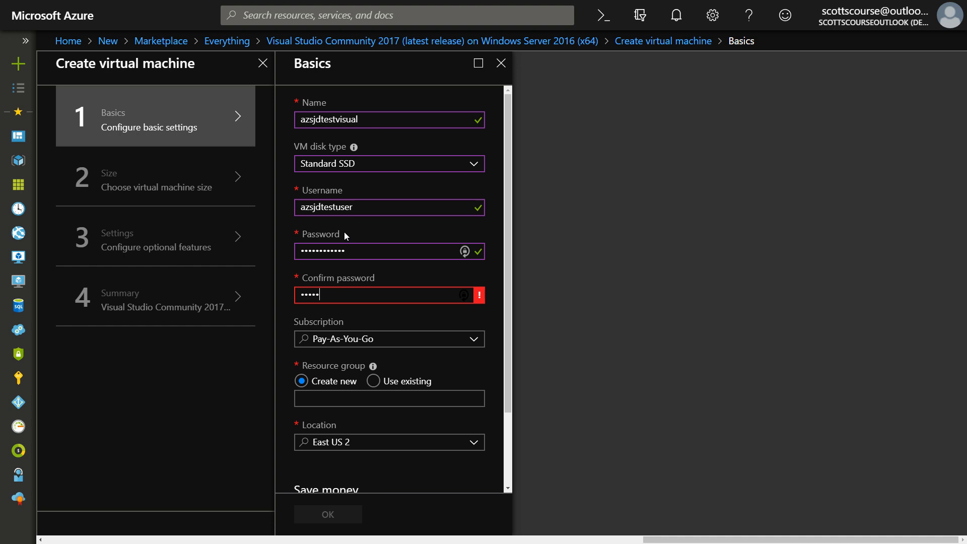
text(•••••)
key(Tab)
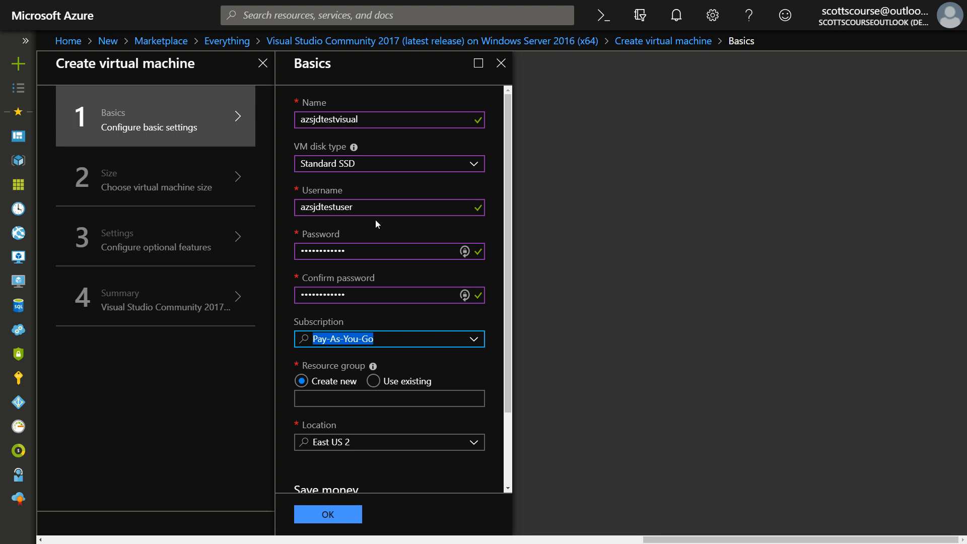
Reuse the virtual machine's name, azsjdtestvisual, as the name of a new resource group
scroll(351, 216, down, 1)
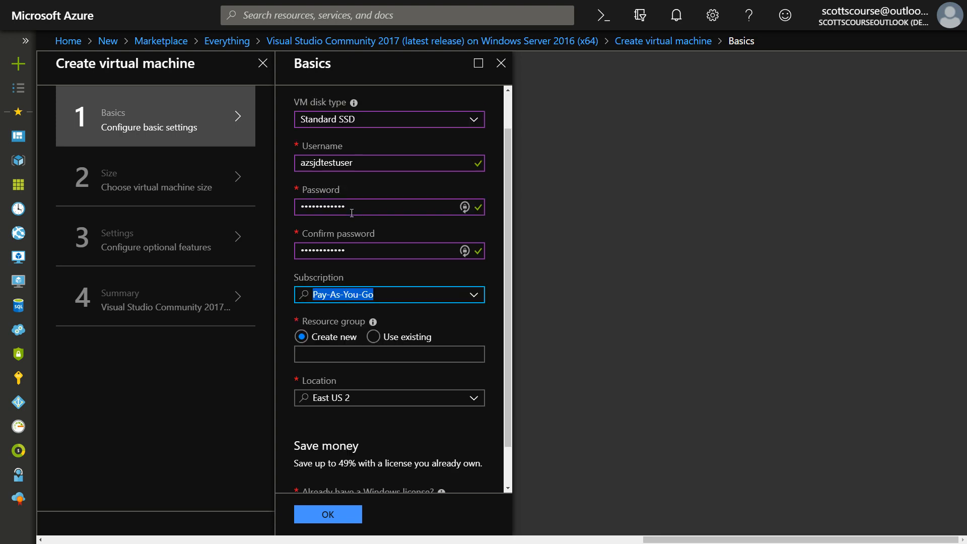
scroll(354, 208, down, 1)
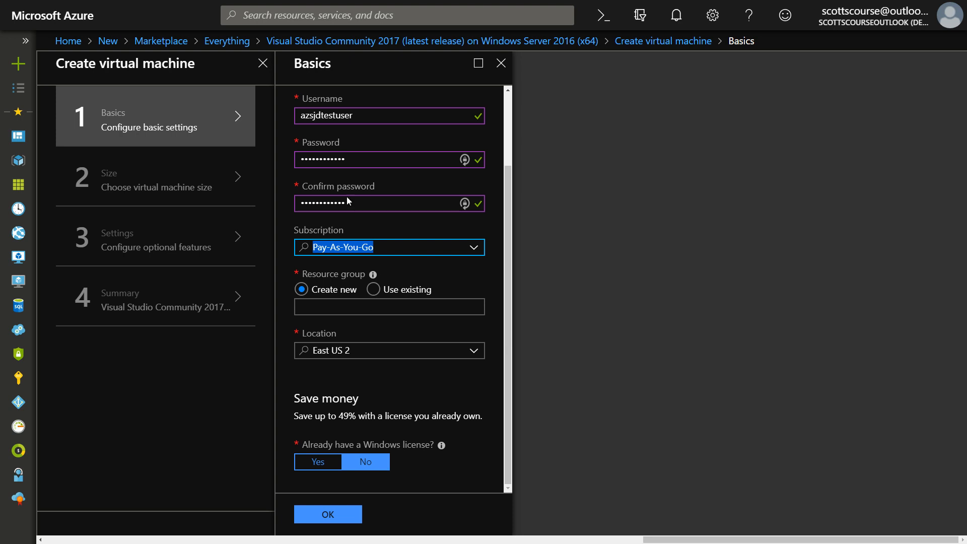
scroll(336, 427, up, 2)
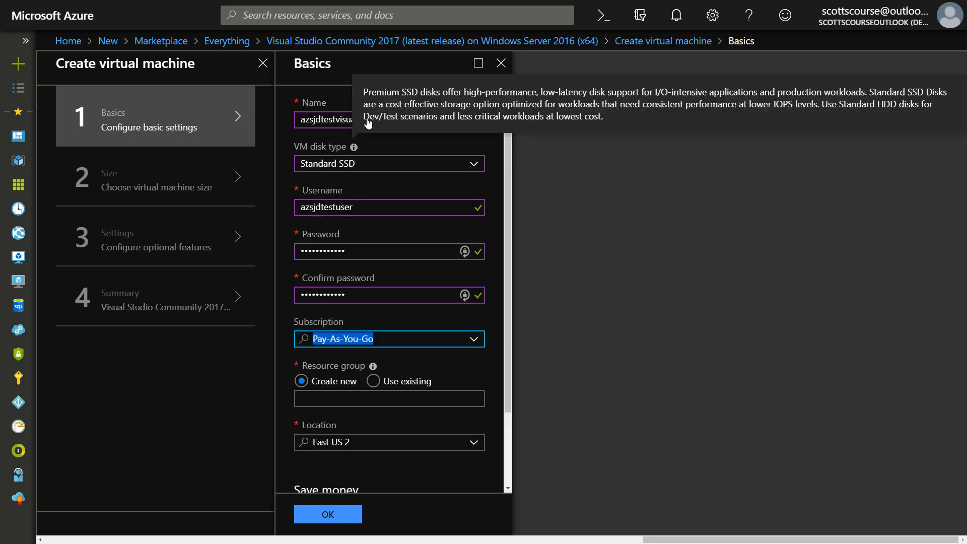
click(326, 115)
double_click(325, 115)
key(ctrl+c)
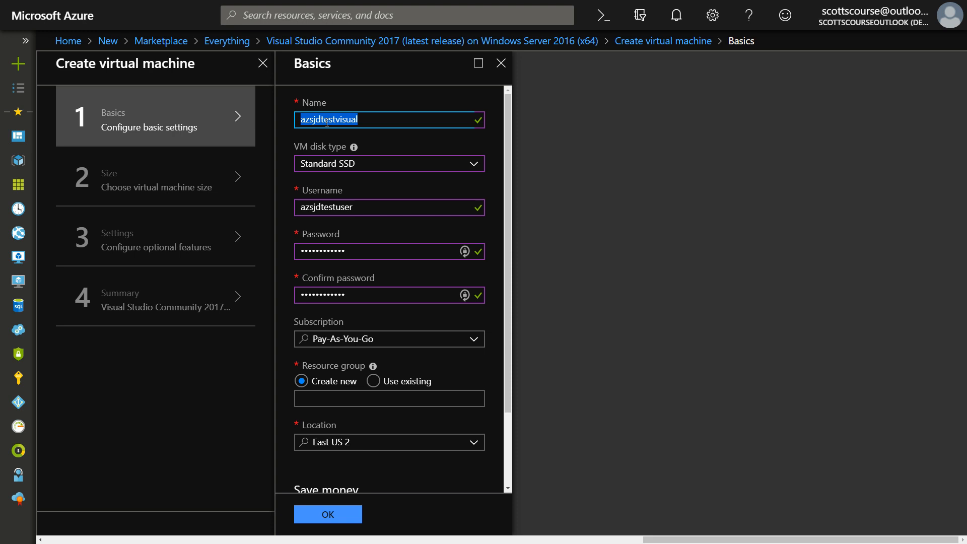
scroll(312, 202, down, 2)
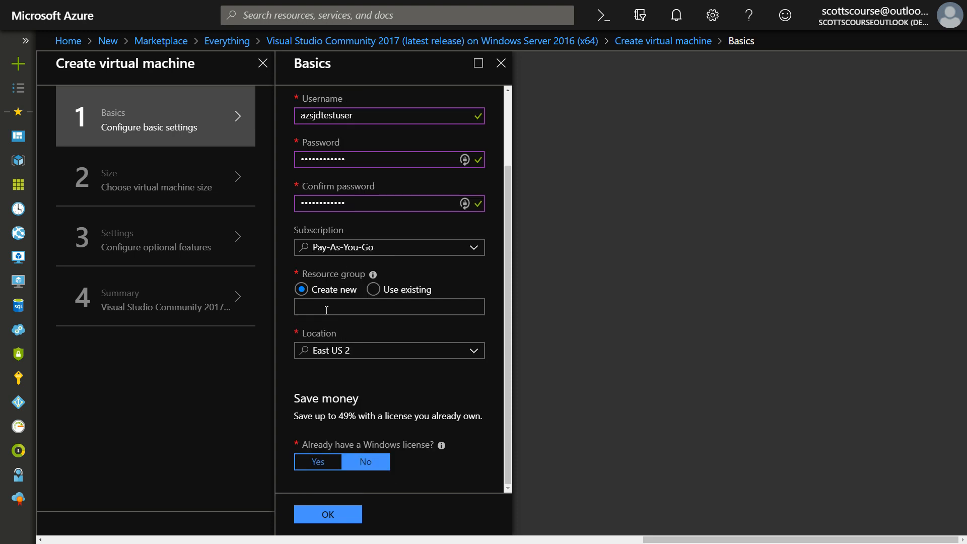
click(326, 310)
key(ctrl+v)
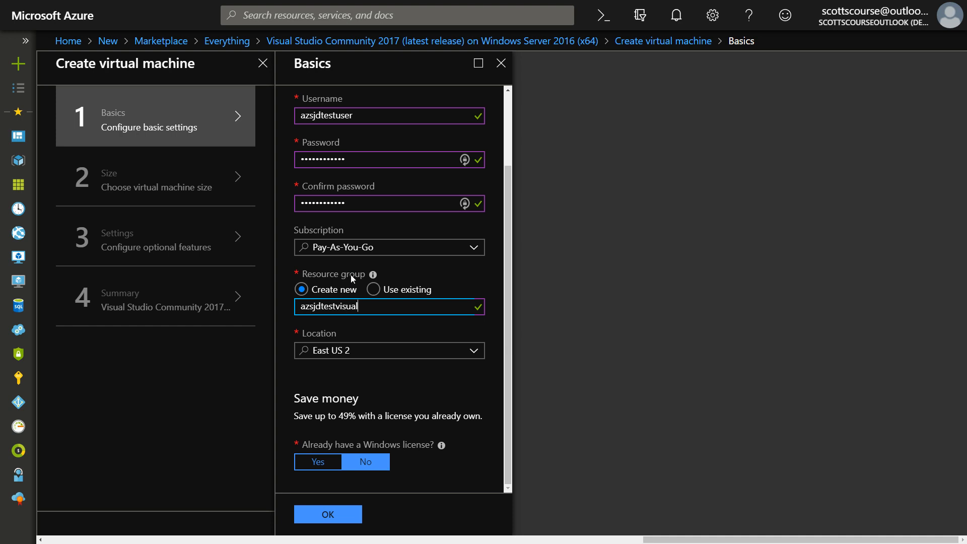
Review the available deployment locations and the information about already having a Windows license
click(475, 352)
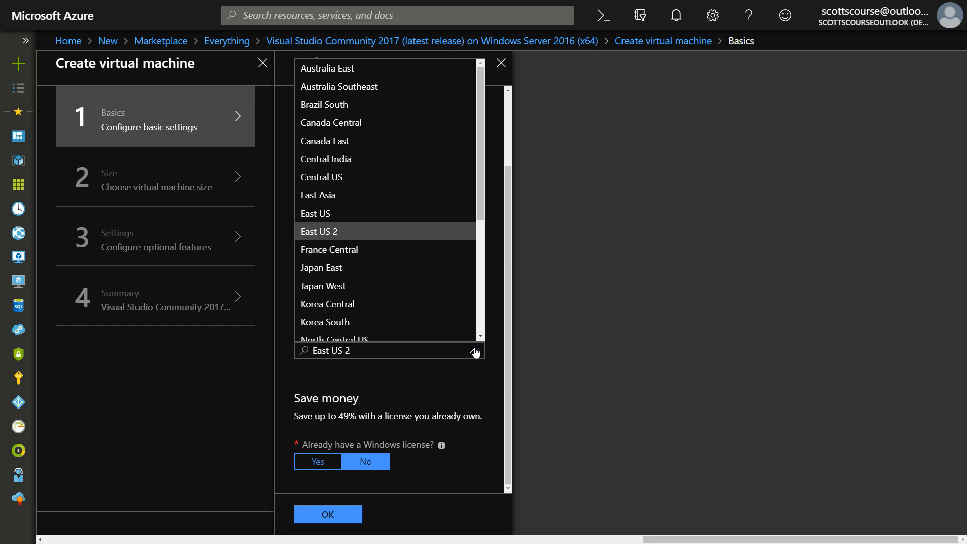
click(475, 352)
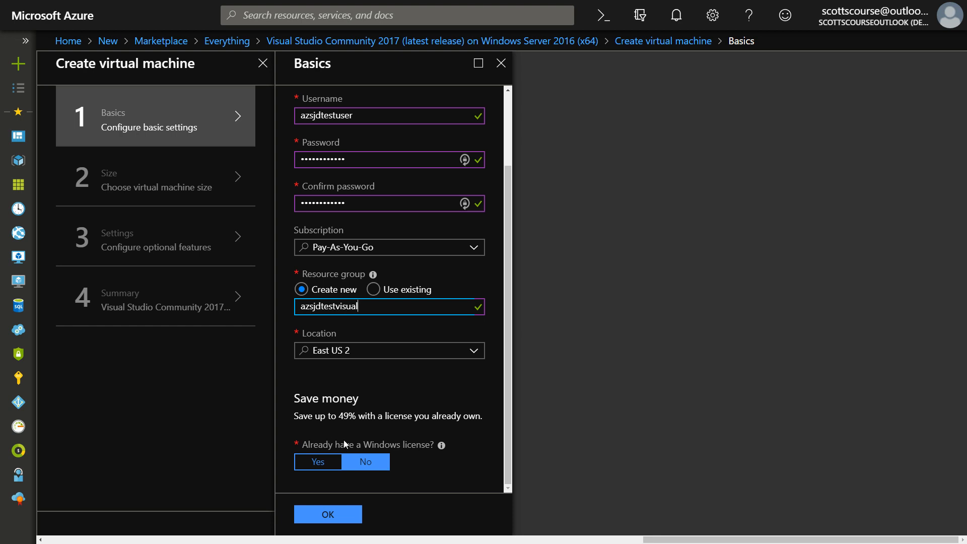
mouse_move(441, 446)
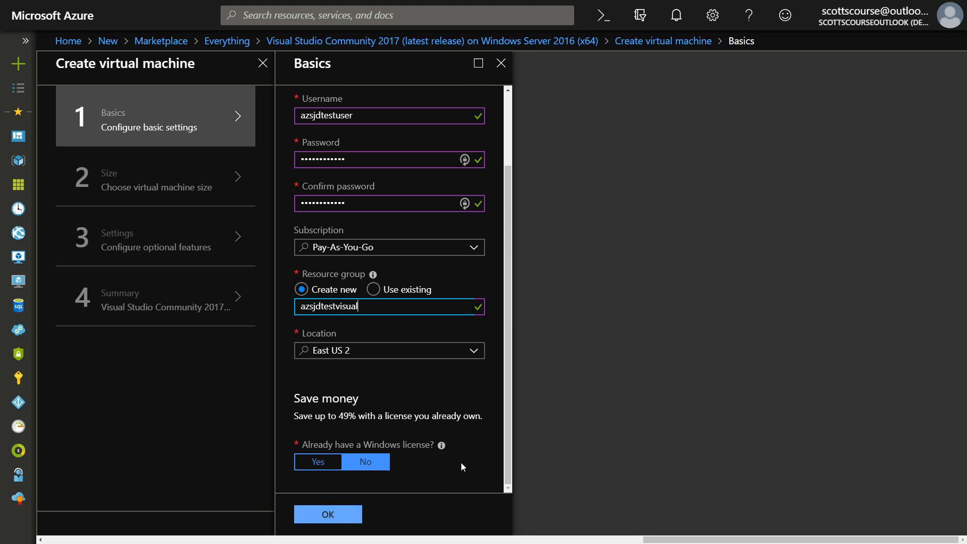
Confirm the basic settings and choose the B4ms size for the virtual machine
click(334, 520)
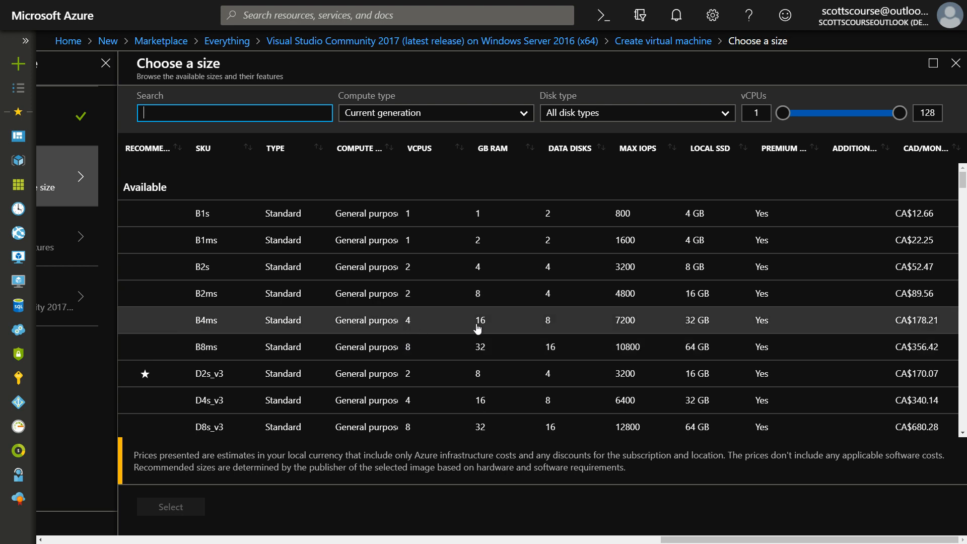
click(493, 323)
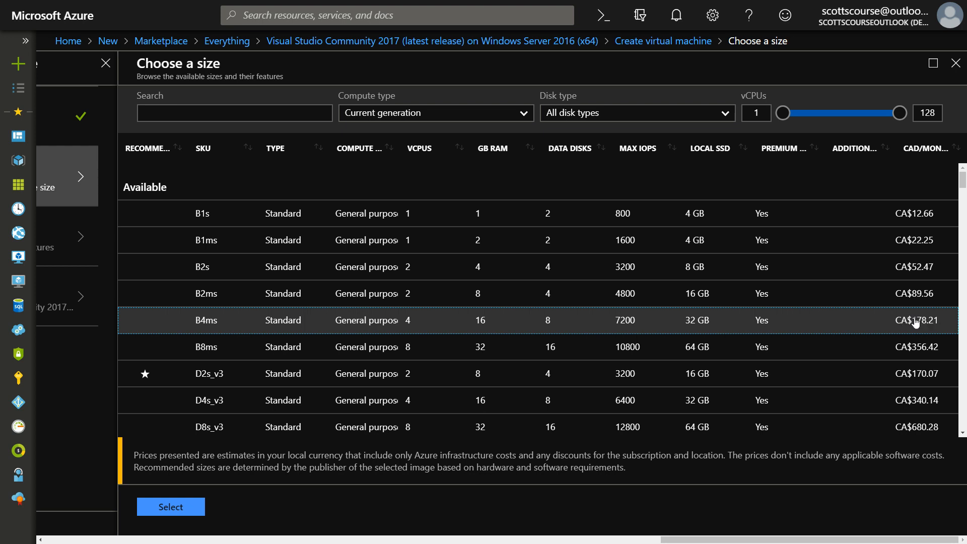
click(171, 507)
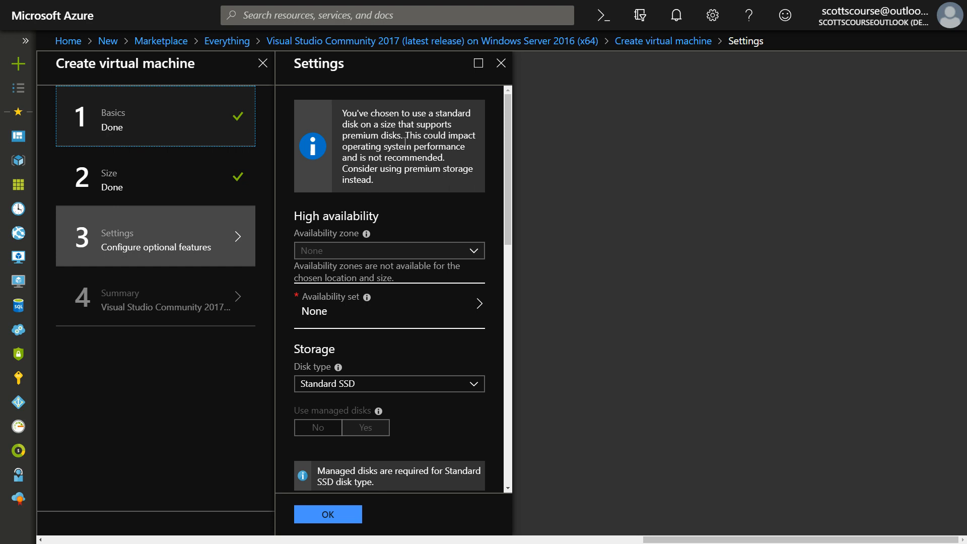
Review the availability, storage and network settings, and allow RDP (3389) as a public inbound port
scroll(427, 126, down, 1)
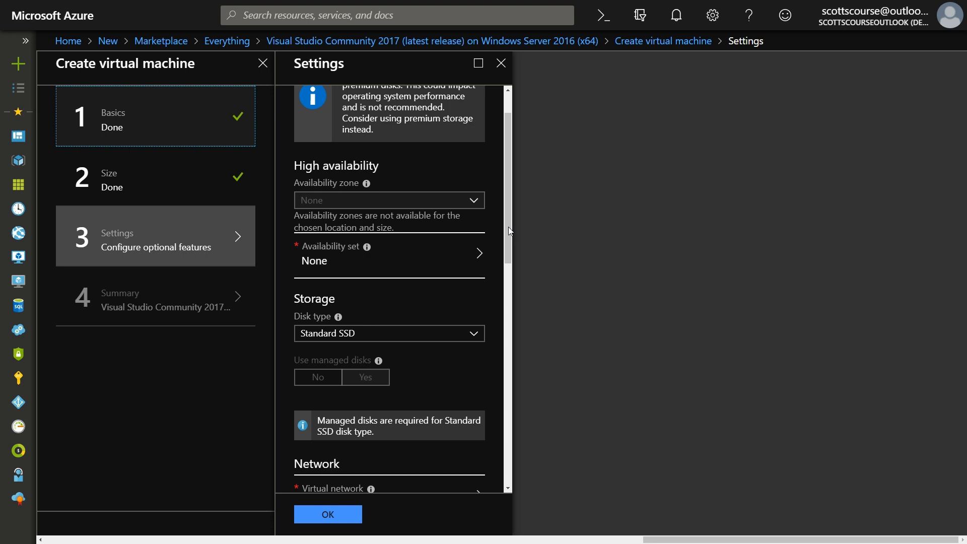
drag(507, 232, 506, 255)
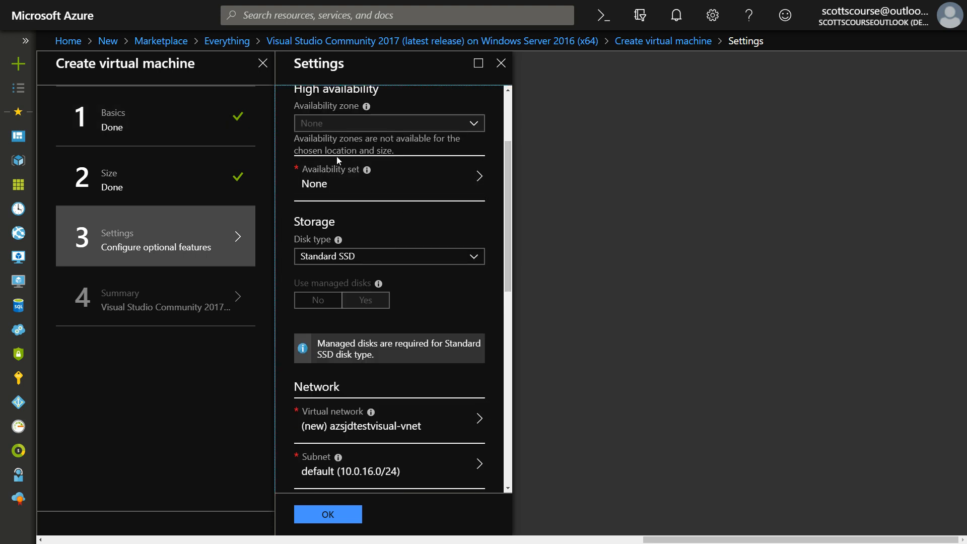
drag(505, 192, 513, 234)
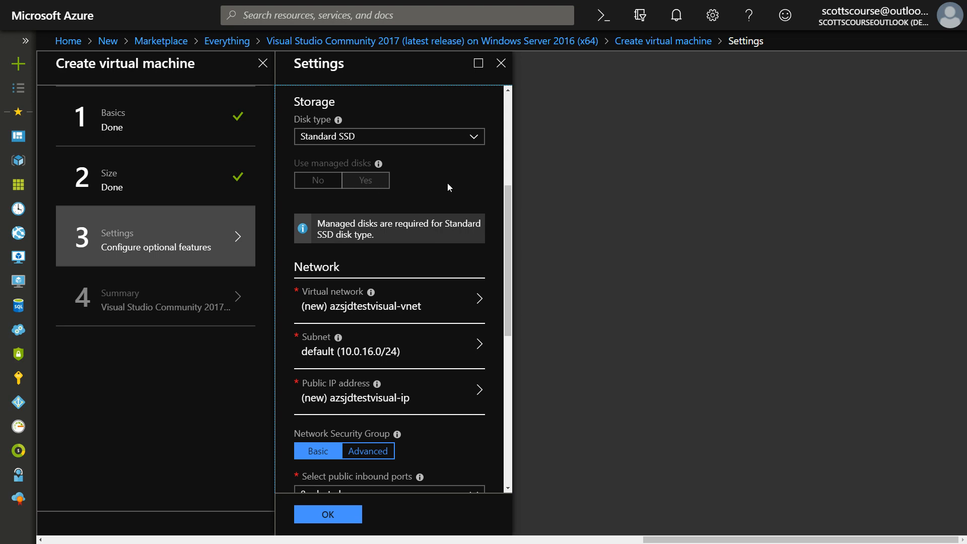
scroll(509, 206, down, 1)
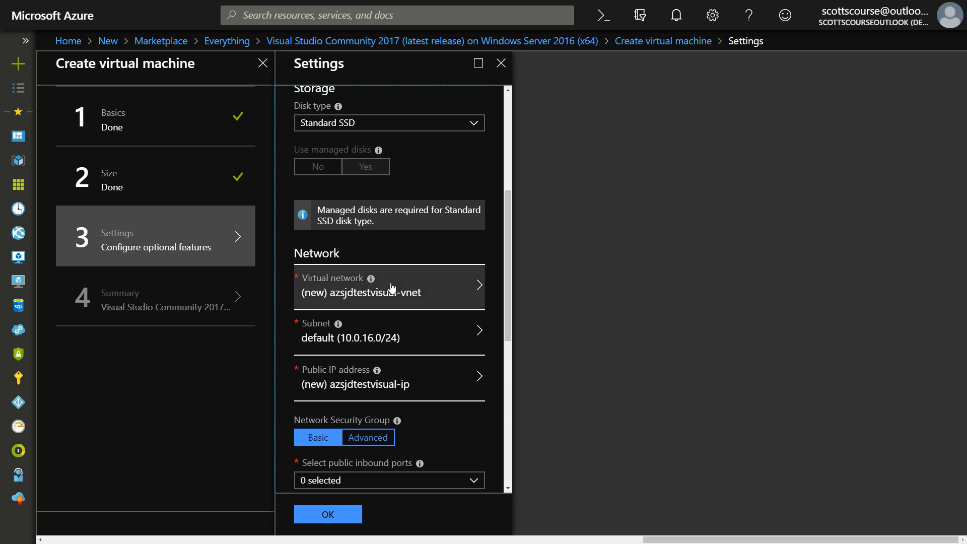
scroll(392, 287, down, 2)
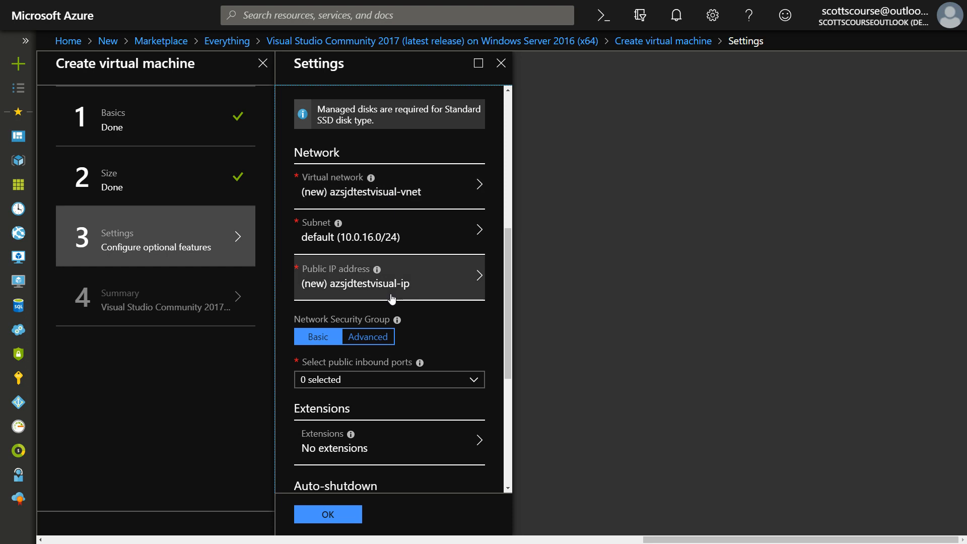
scroll(422, 195, down, 2)
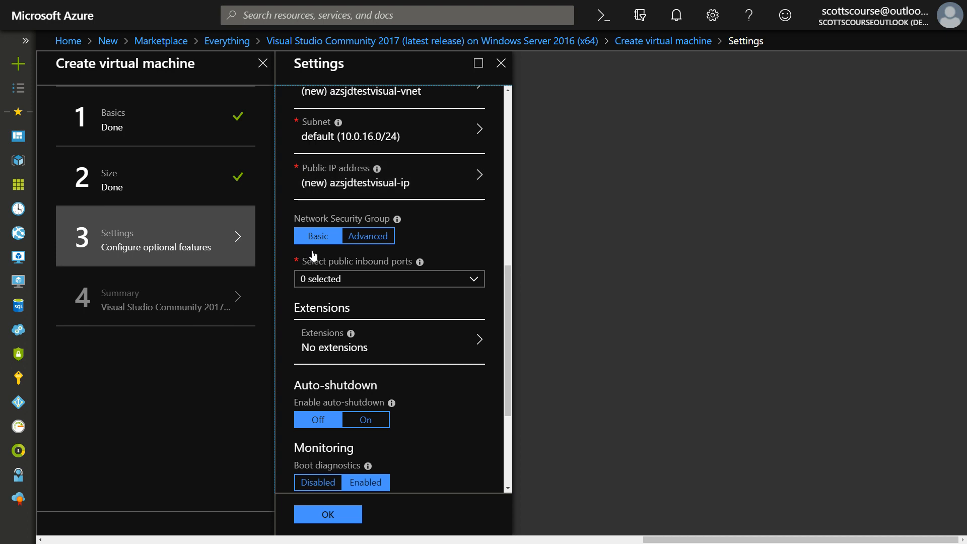
click(473, 280)
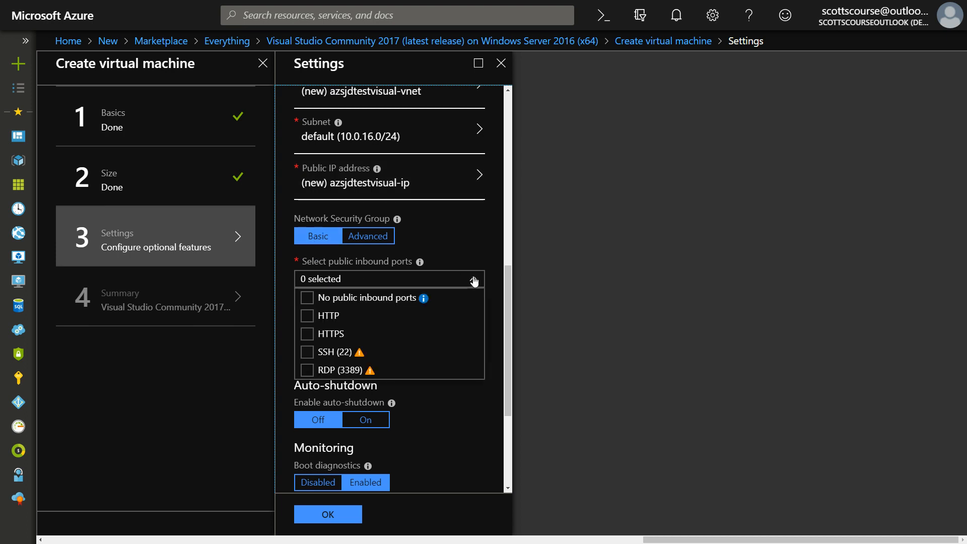
click(308, 371)
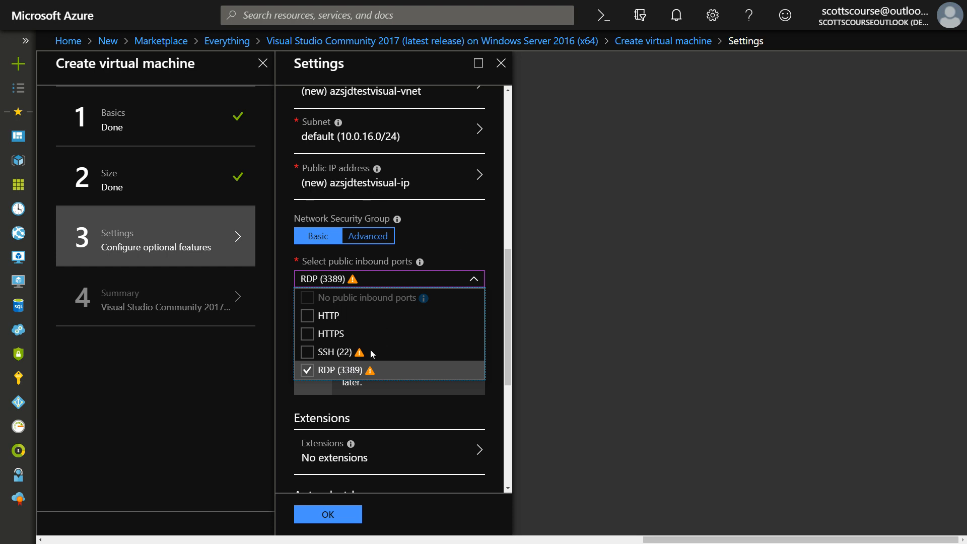
click(435, 255)
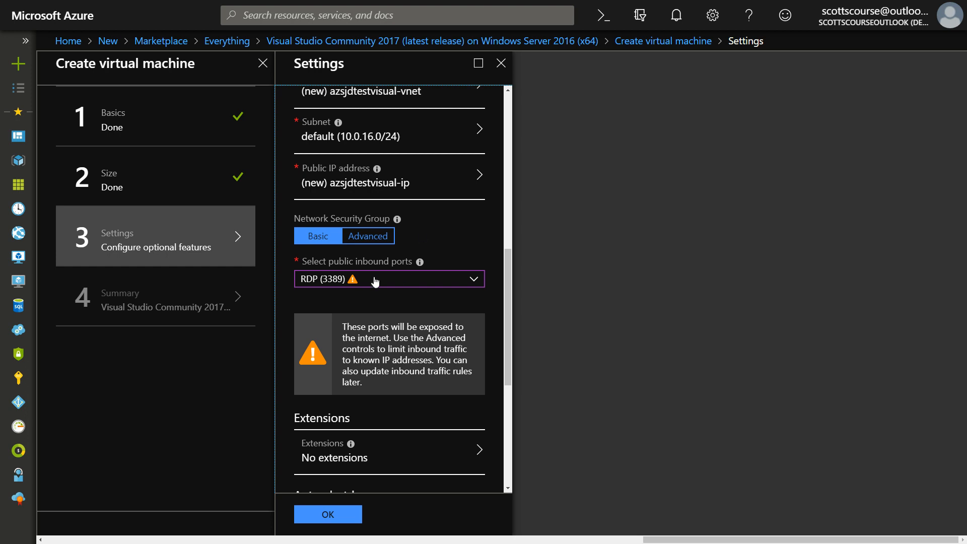
Enable auto-shutdown and set its time zone to (UTC-05:00) Eastern Time (US & Canada)
scroll(443, 314, down, 3)
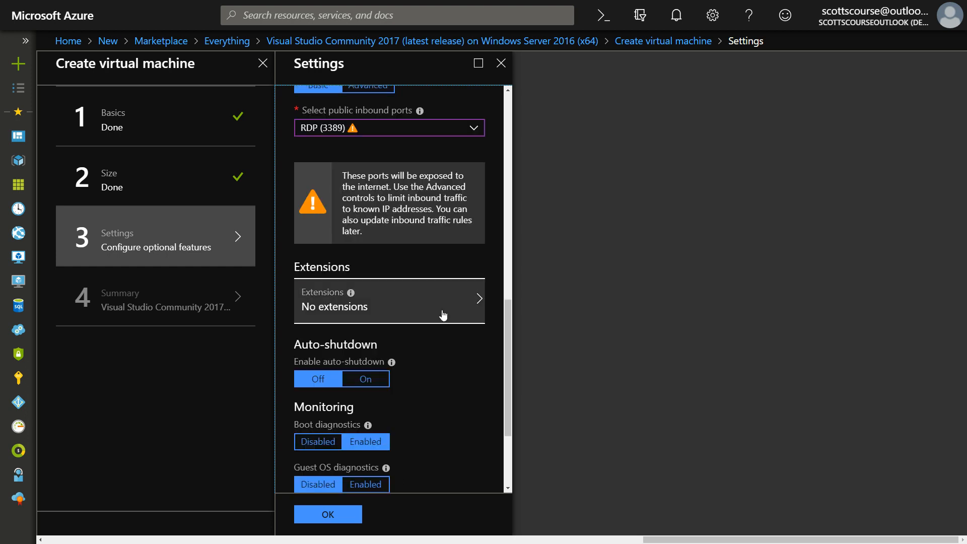
scroll(443, 314, down, 2)
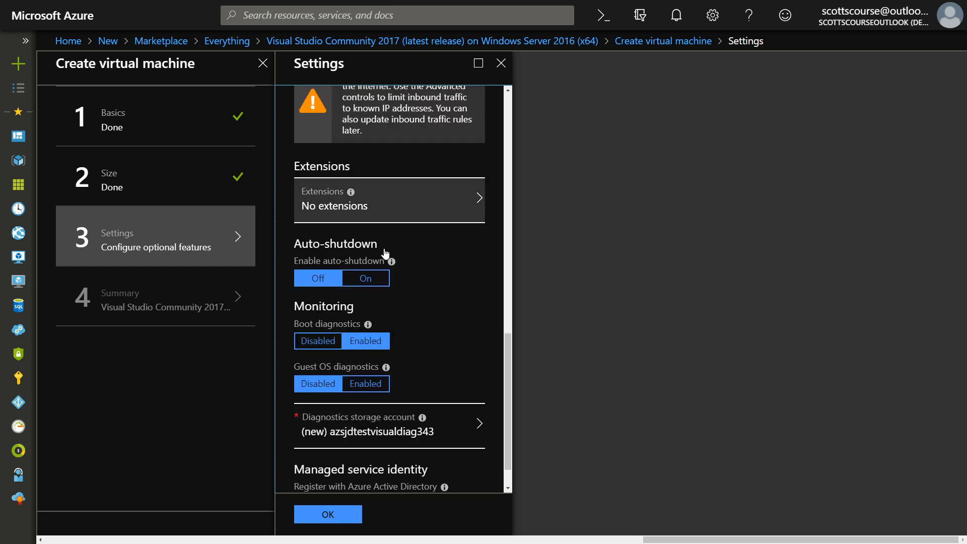
click(365, 278)
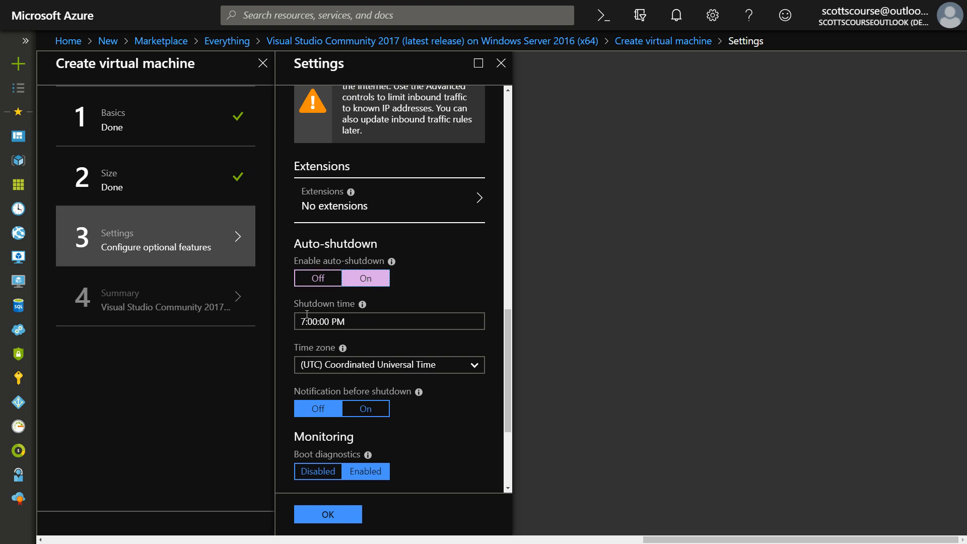
click(480, 364)
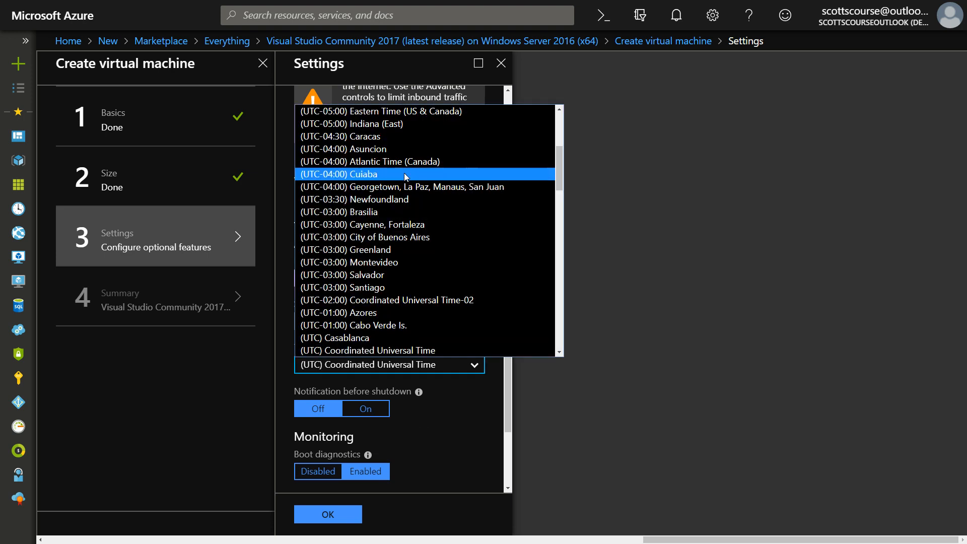
click(416, 112)
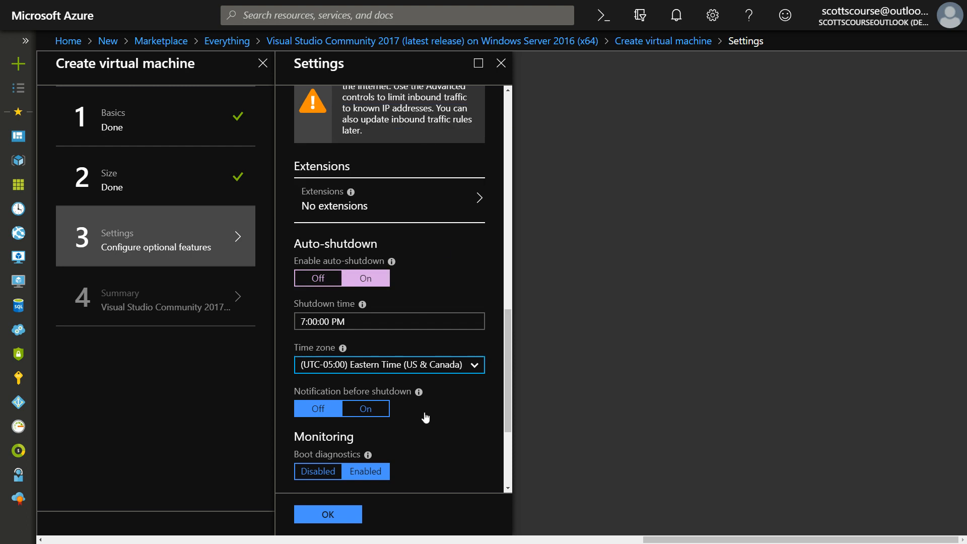
Try enabling the notification before shutdown and check the purpose of its email field
click(376, 408)
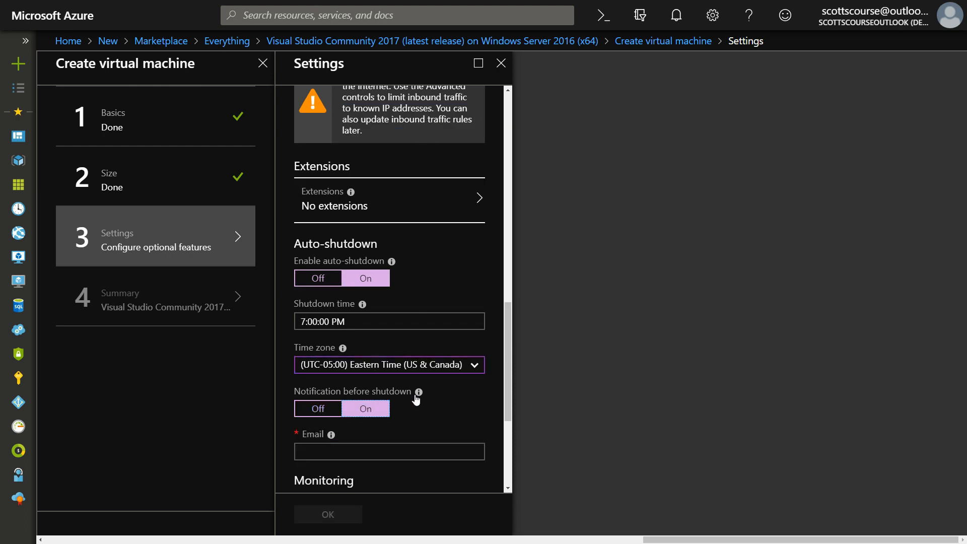
mouse_move(420, 394)
scroll(420, 397, down, 2)
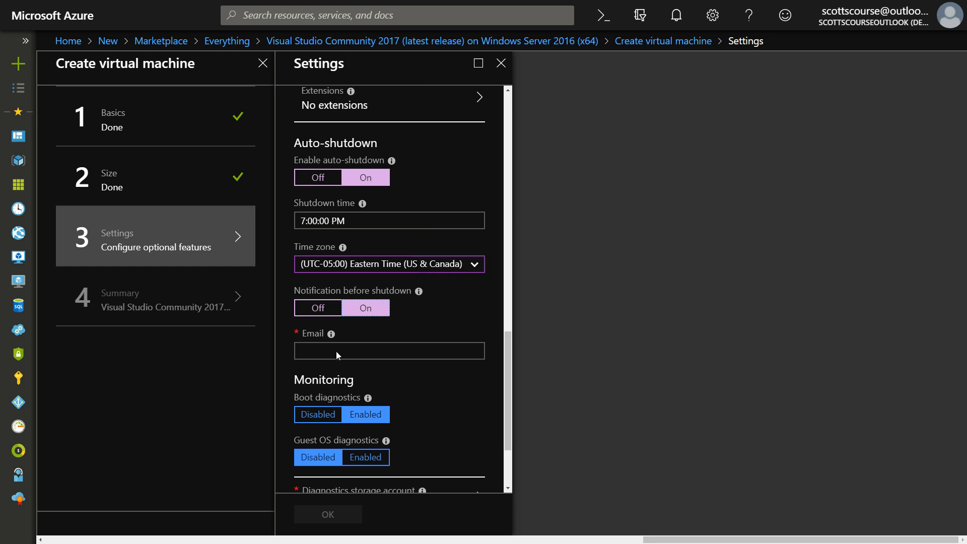
mouse_move(332, 335)
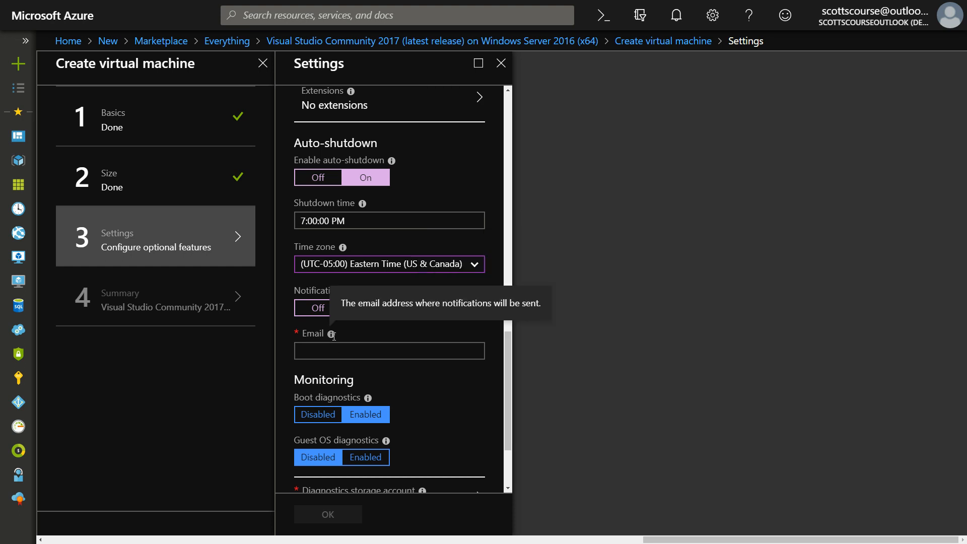
click(315, 308)
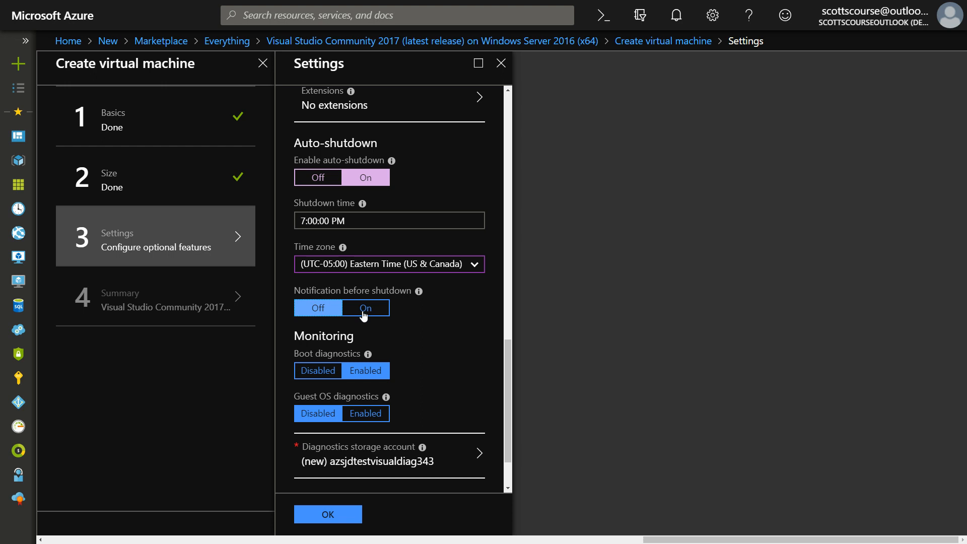
Try registering with Azure Active Directory, set the option back to No, and confirm the optional settings
scroll(443, 340, down, 2)
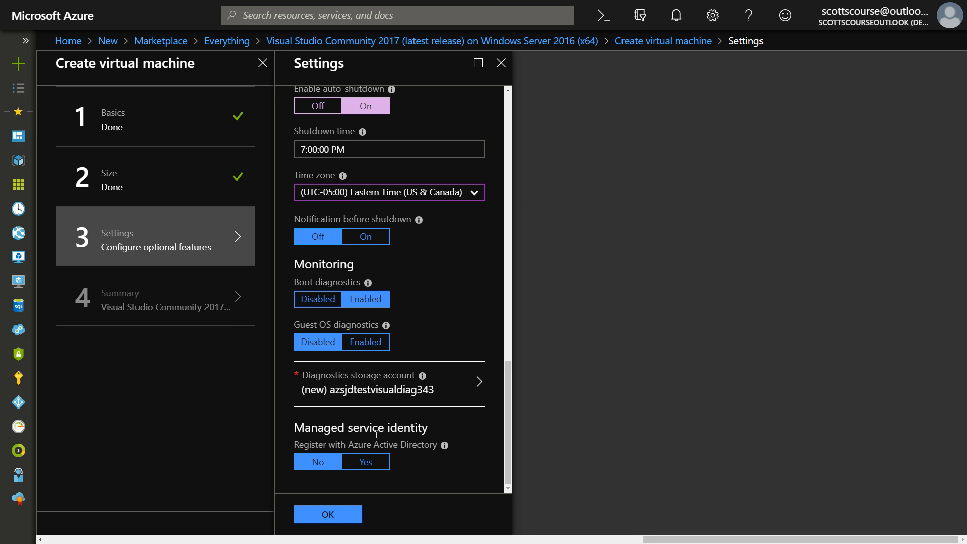
click(367, 462)
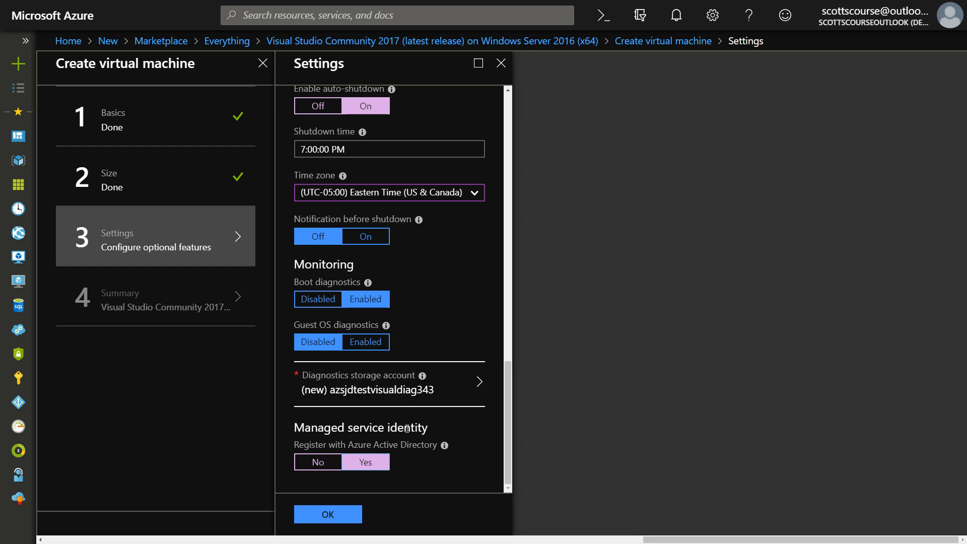
click(312, 462)
click(328, 514)
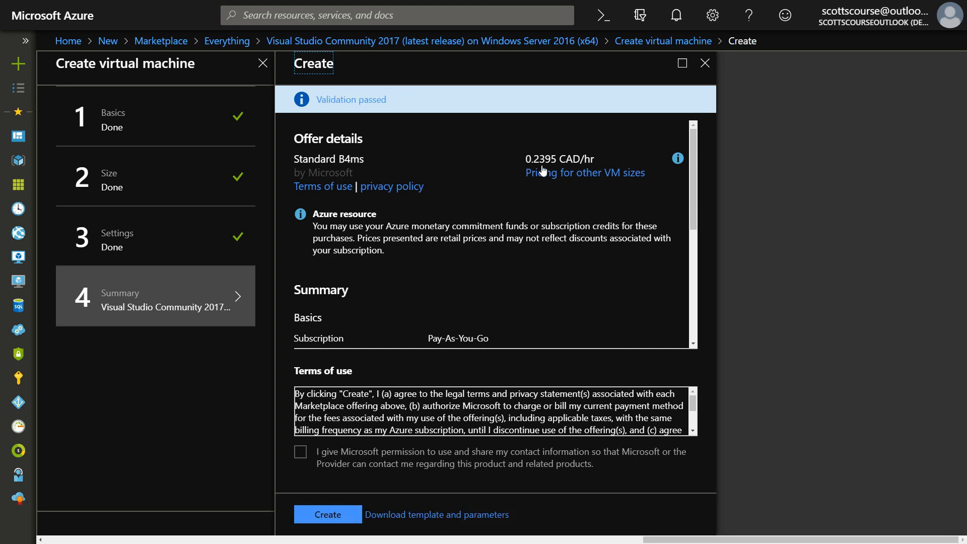
Review the hourly price and summary of the offer, and create the virtual machine
drag(532, 158, 557, 152)
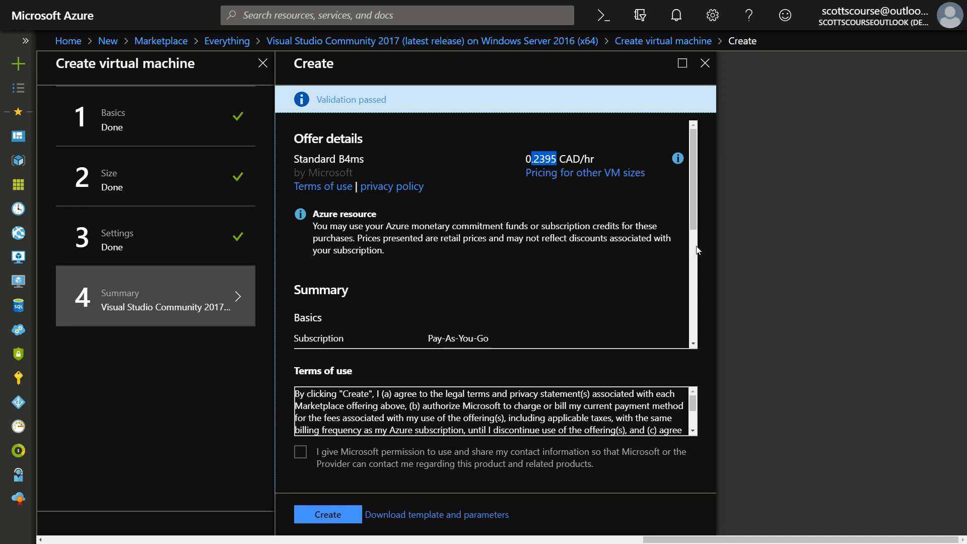
scroll(695, 249, down, 4)
drag(694, 240, 695, 162)
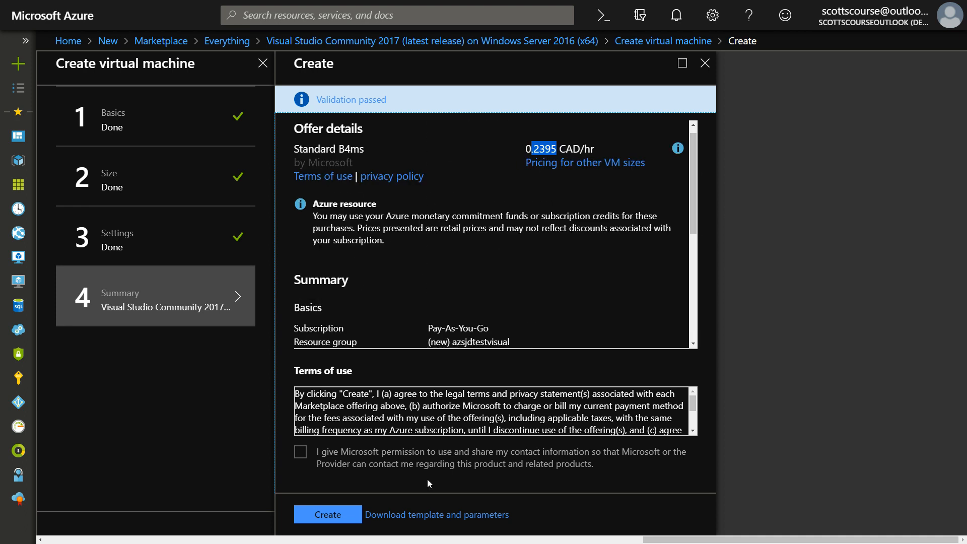
click(351, 510)
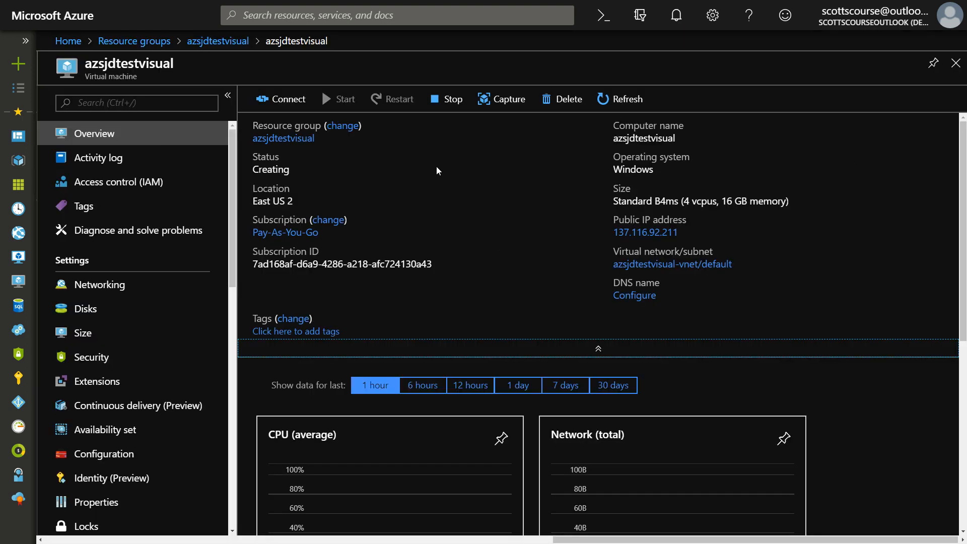
Go to the azsjdtestvisual resource group, refresh its resources and examine its deployment status
click(211, 42)
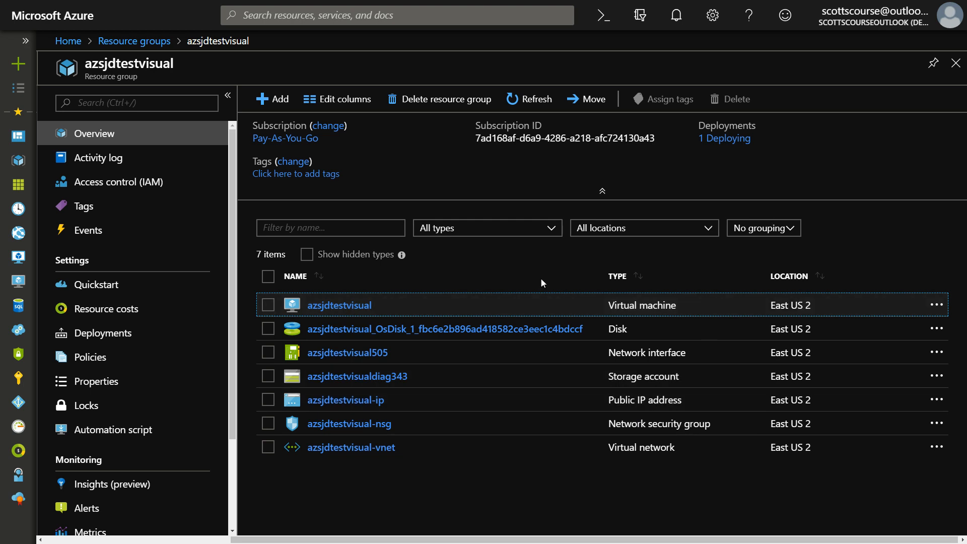
click(524, 100)
click(734, 142)
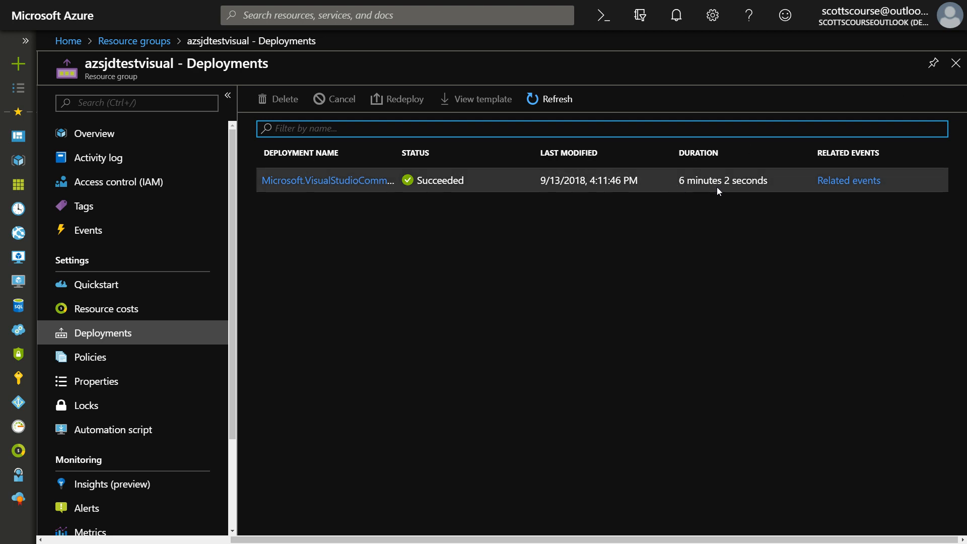
Leave the deployments and reopen the azsjdtestvisual virtual machine from its resource group
click(956, 63)
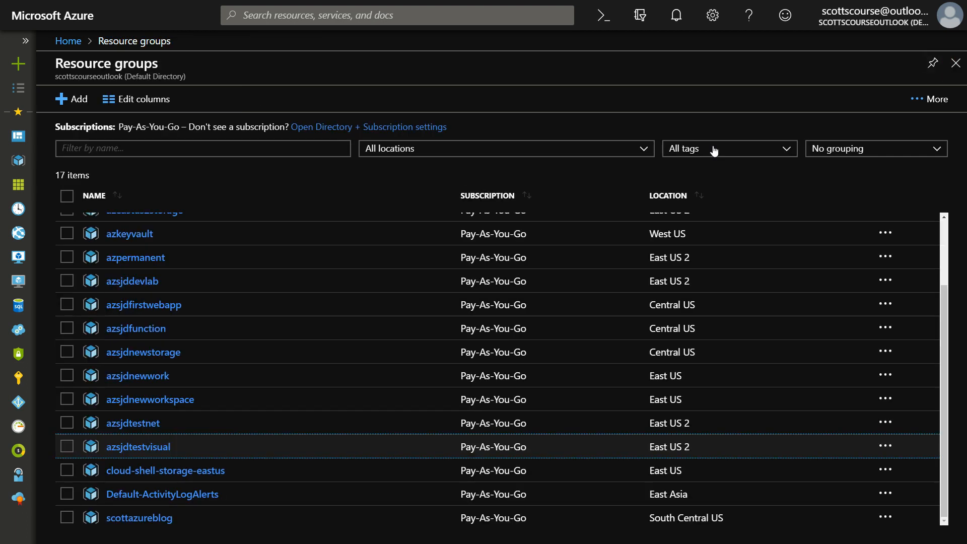
click(157, 447)
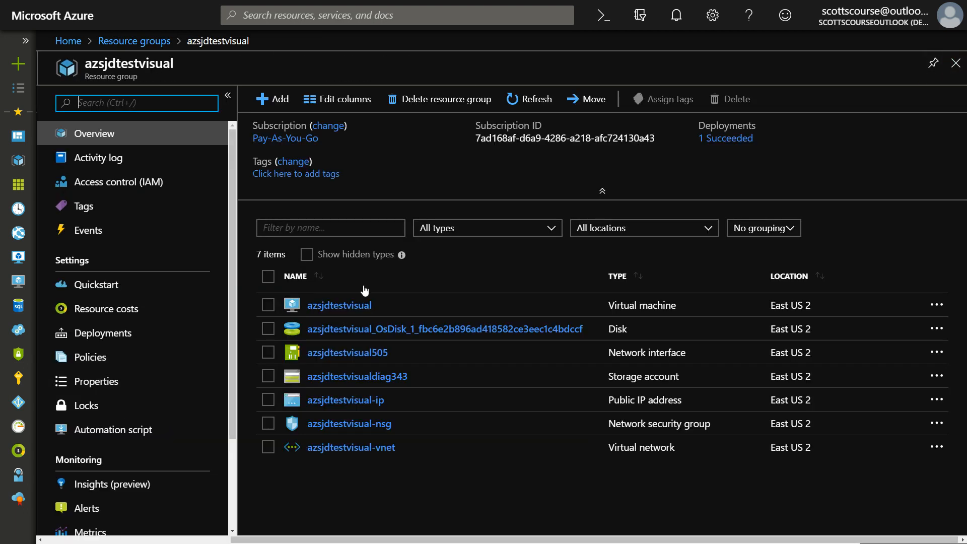
click(339, 306)
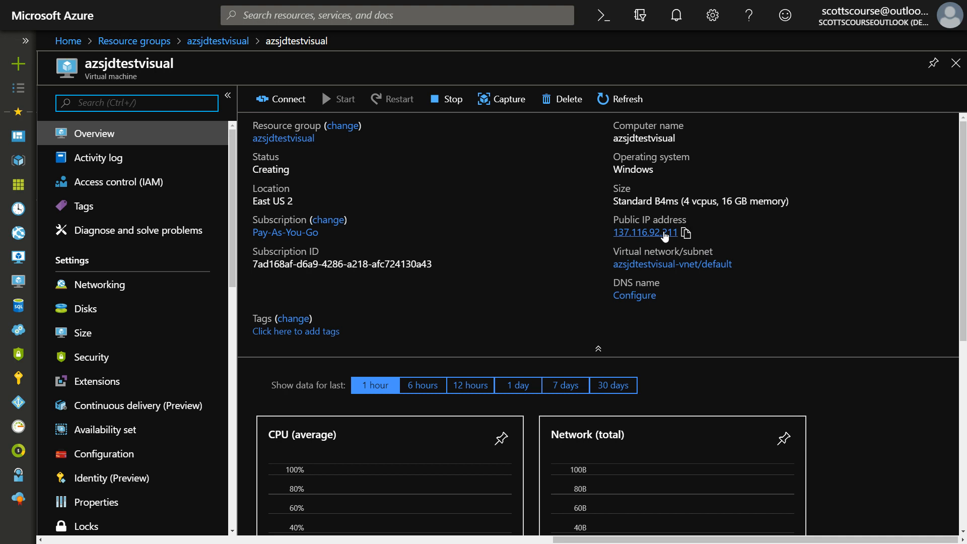
Copy the virtual machine's public IP address and open its virtual network, azsjdtestvisual-vnet
click(687, 234)
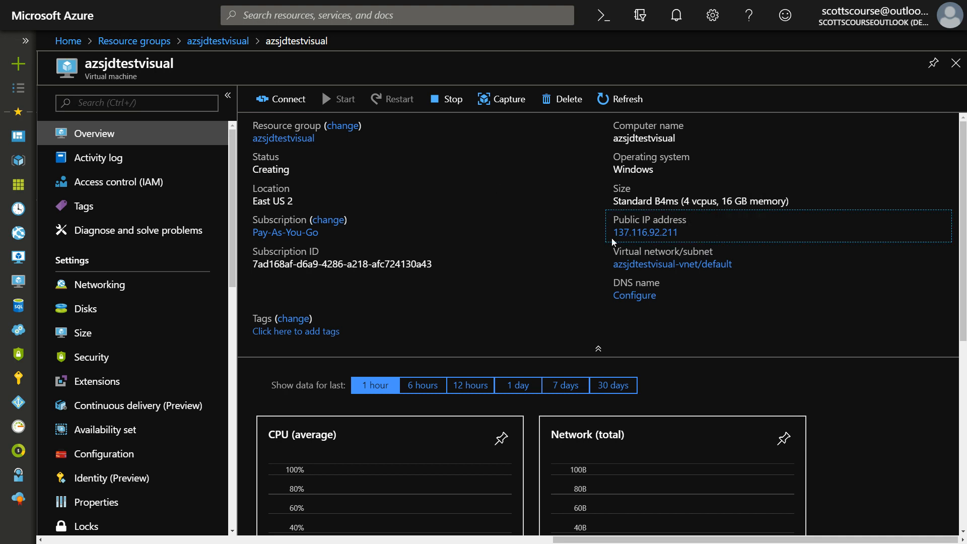
mouse_move(677, 235)
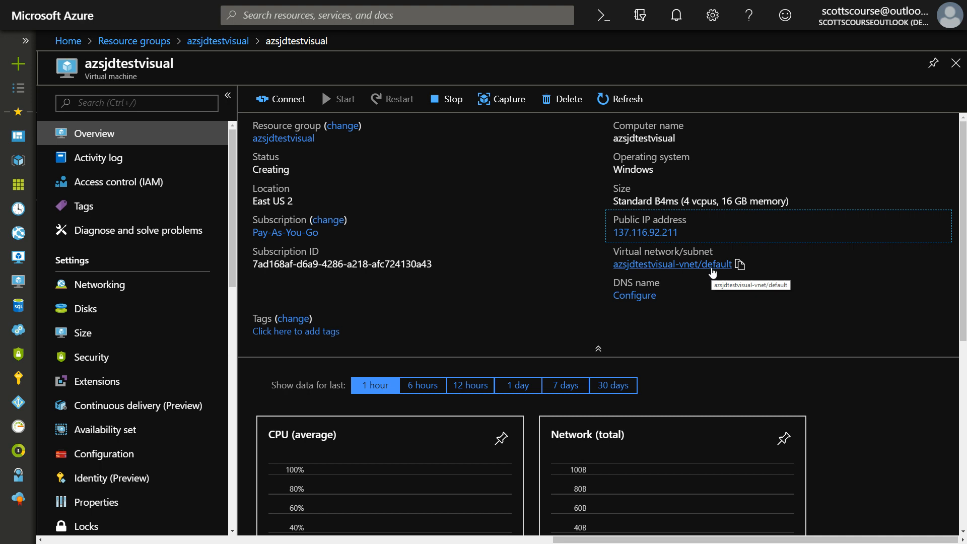
click(711, 270)
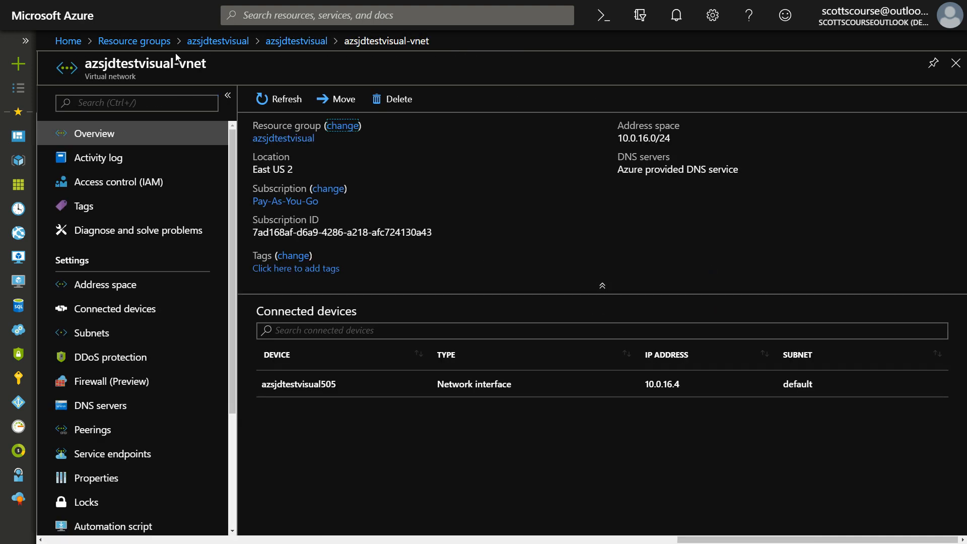
Return to the azsjdtestvisual resource group and review the security rules of the azsjdtestvisual-nsg network security group
click(197, 42)
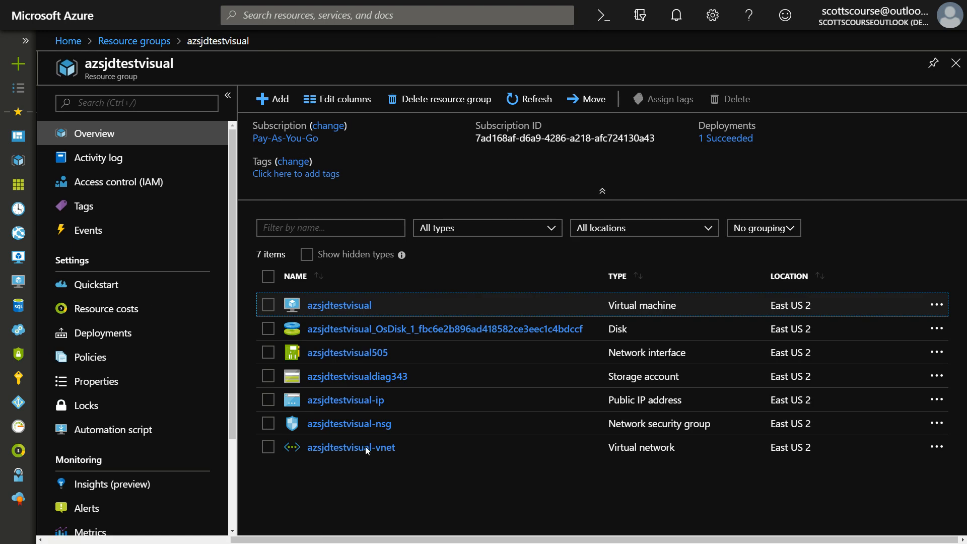
click(364, 424)
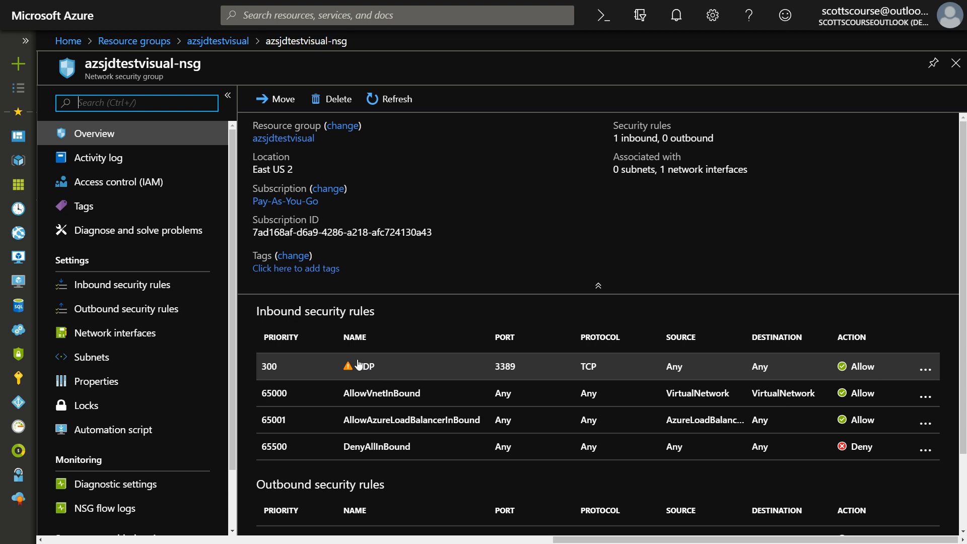
click(955, 63)
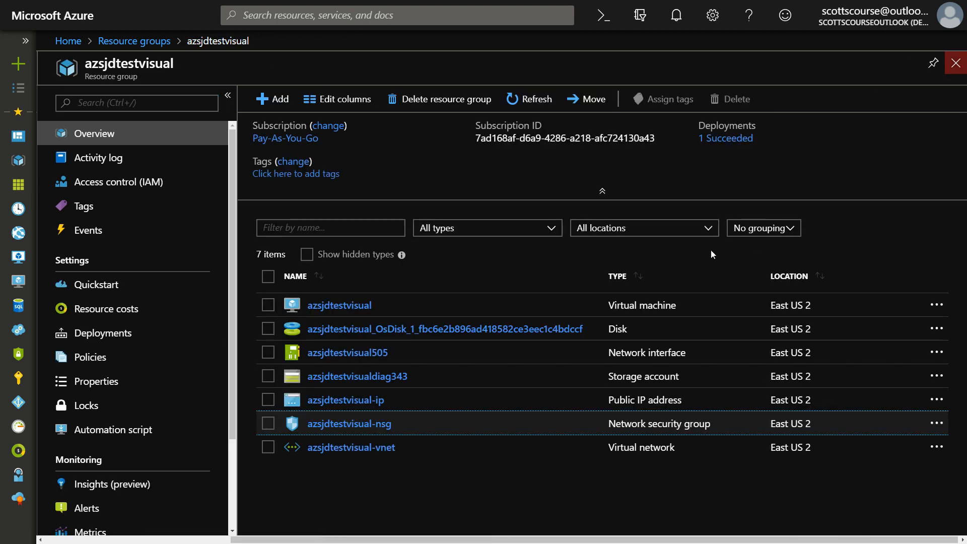
Download the RDP file for the azsjdtestvisual virtual machine and start the remote desktop connection with it
click(352, 305)
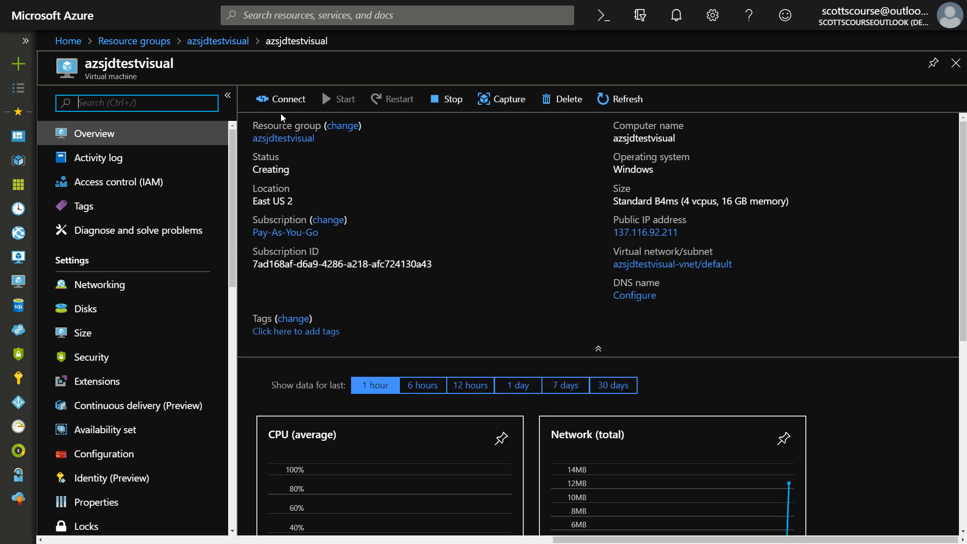
click(287, 101)
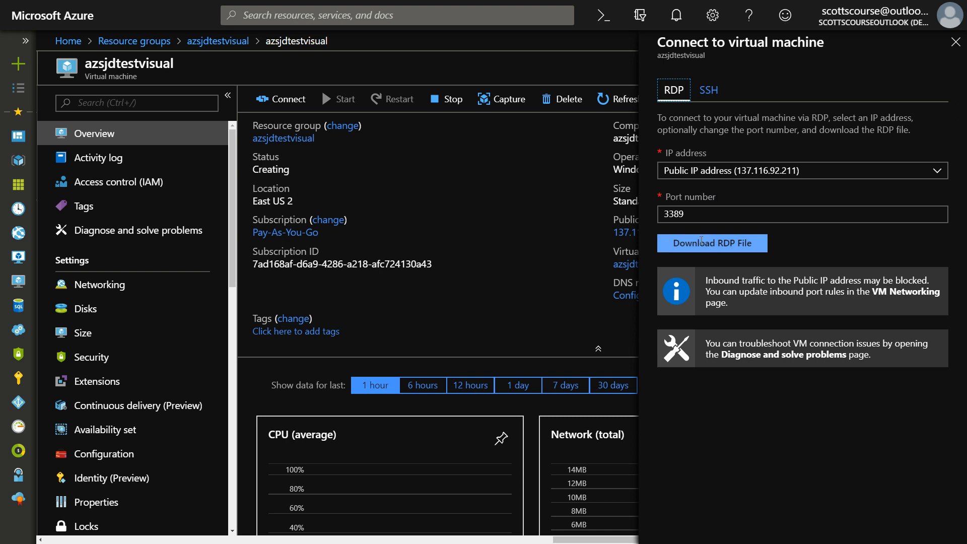
click(701, 242)
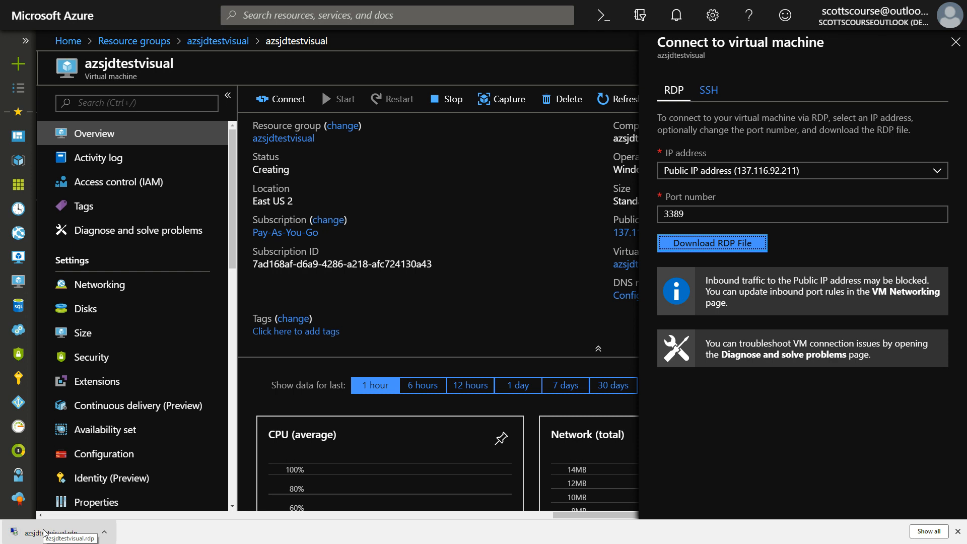
click(43, 533)
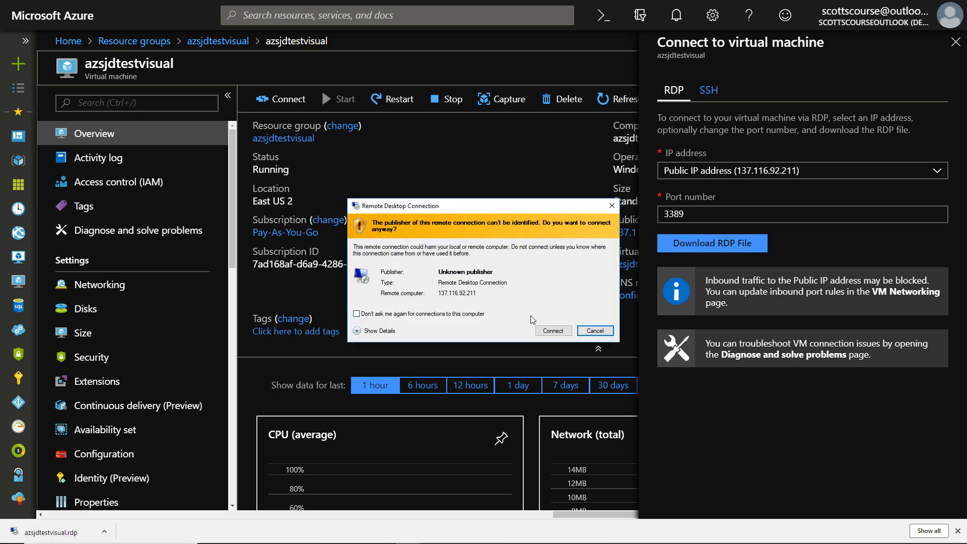
click(556, 332)
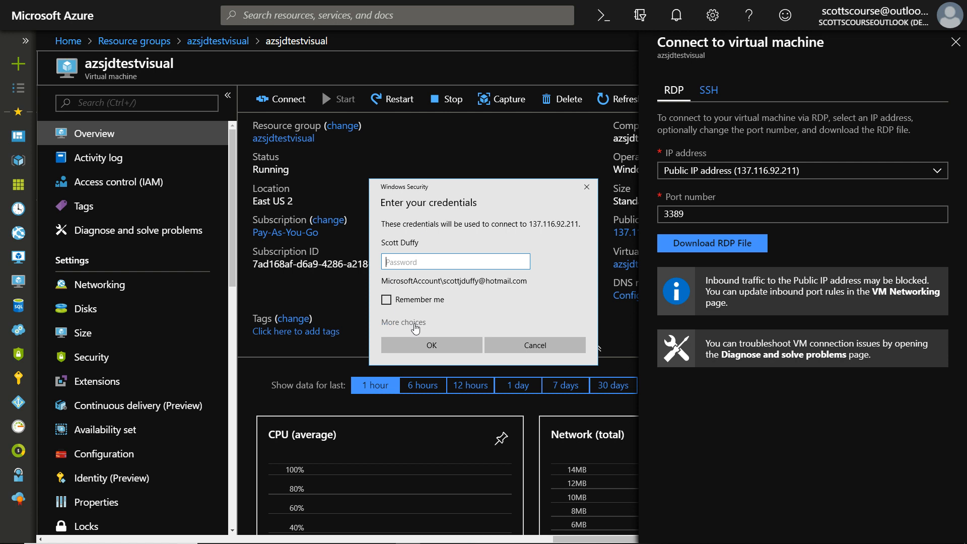
Sign in to the remote desktop with a different account, azsjdtestuser, and its password, accept the untrusted certificate, and decline network discovery
click(410, 323)
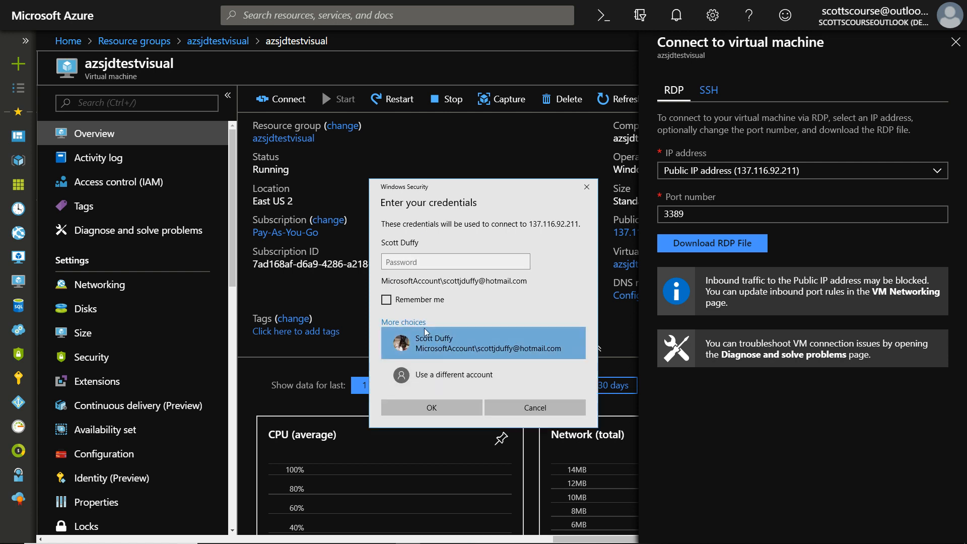
click(443, 377)
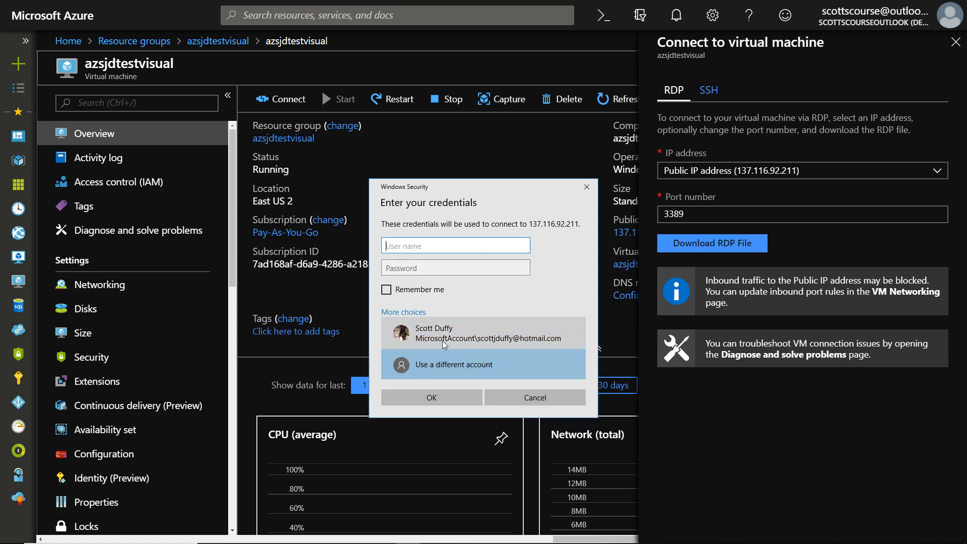
text(azsjdtestuser)
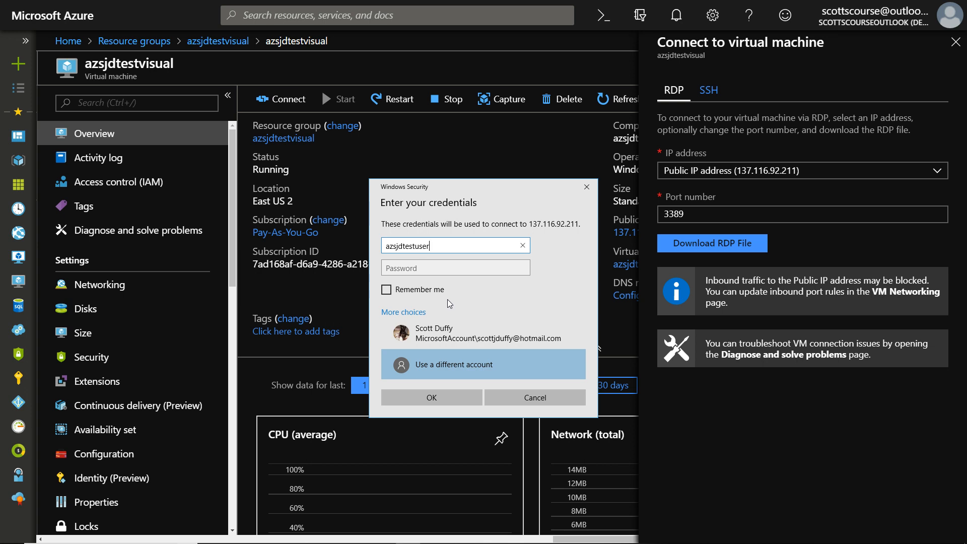
key(Tab)
text(P)
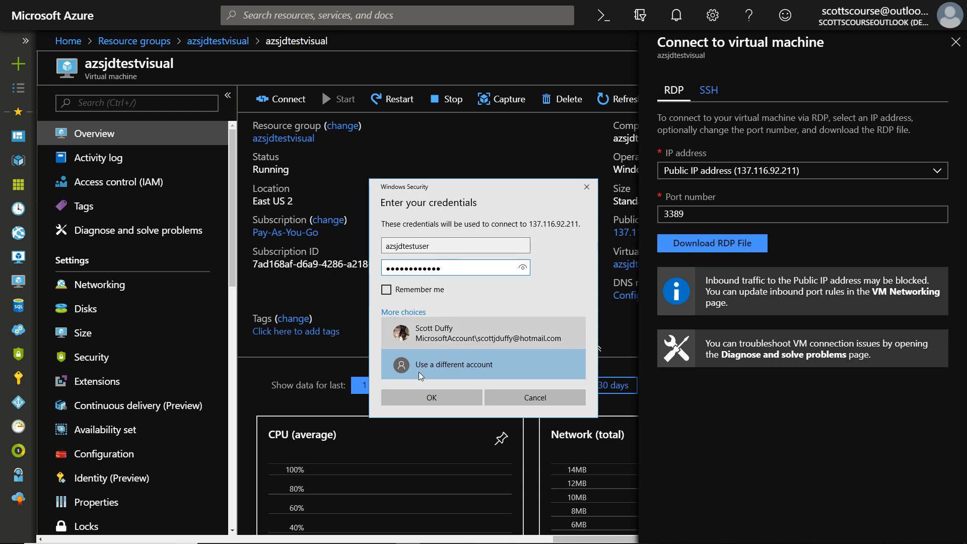
click(435, 401)
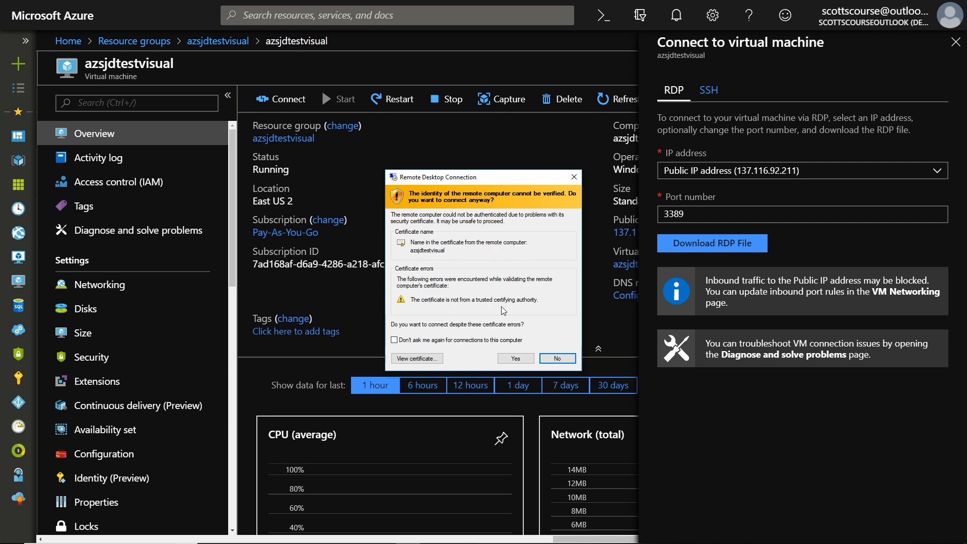
click(516, 360)
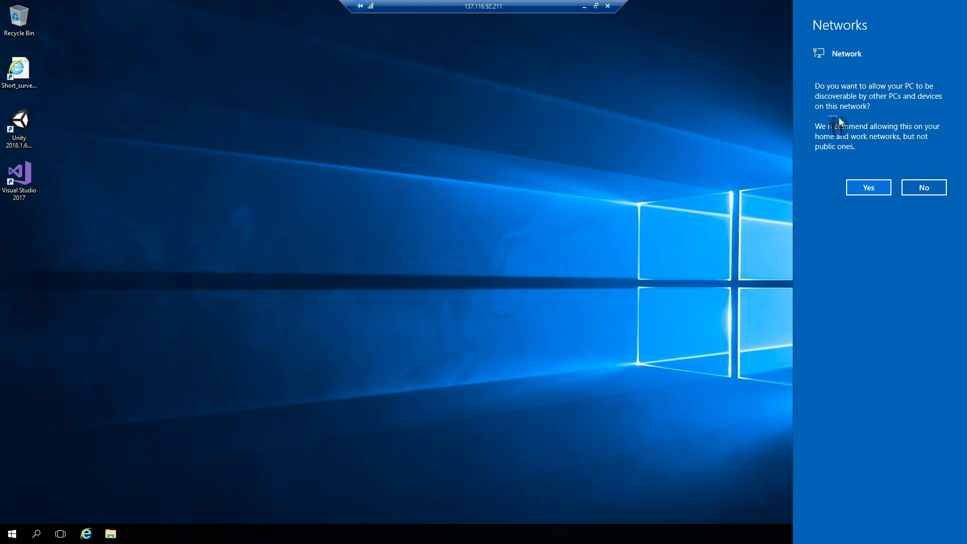
click(935, 187)
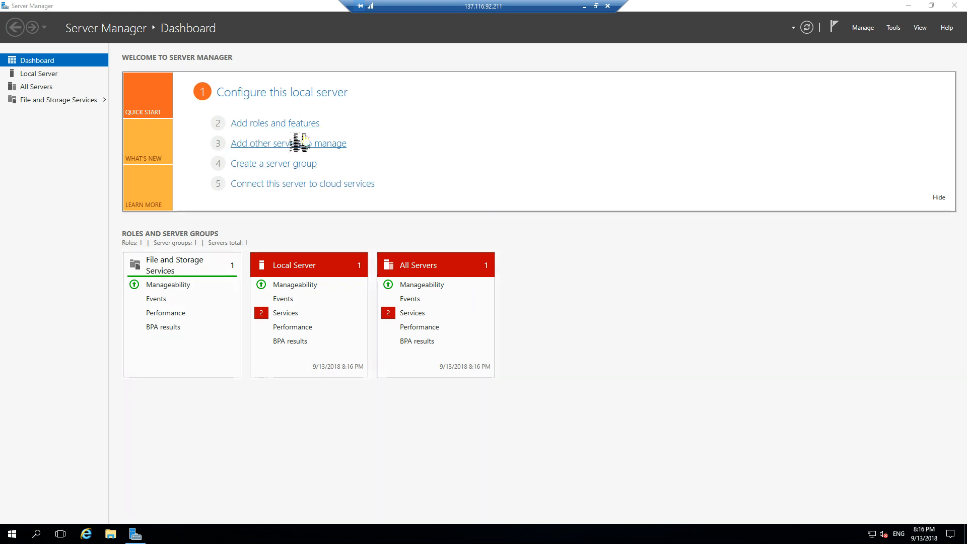
Examine the server roles available for a role-based installation on azsjdtestvisual, then cancel the wizard and close Server Manager
click(294, 125)
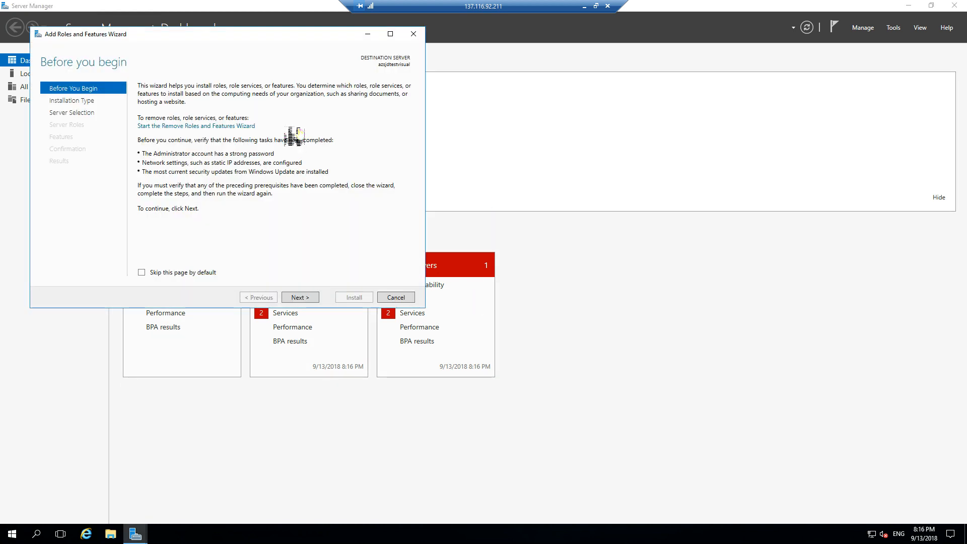
click(302, 297)
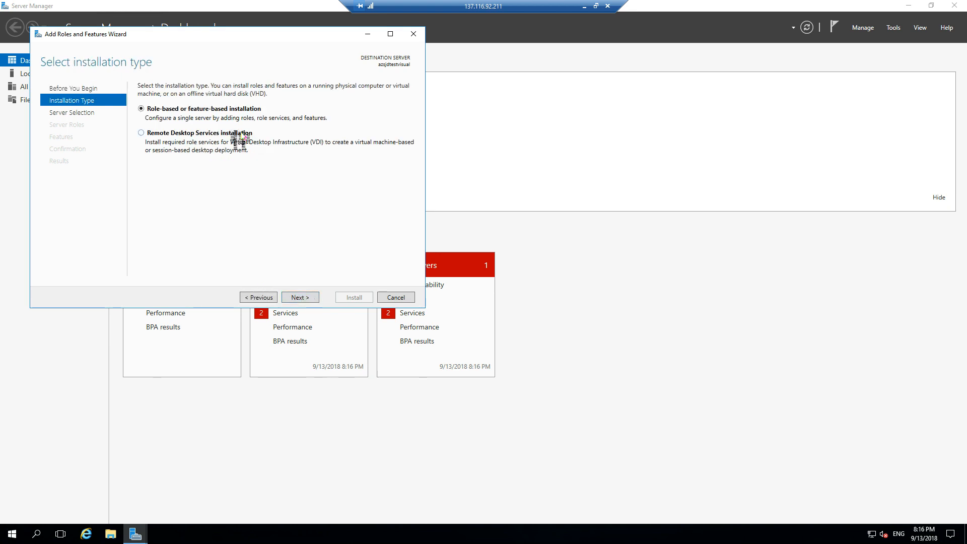
click(298, 297)
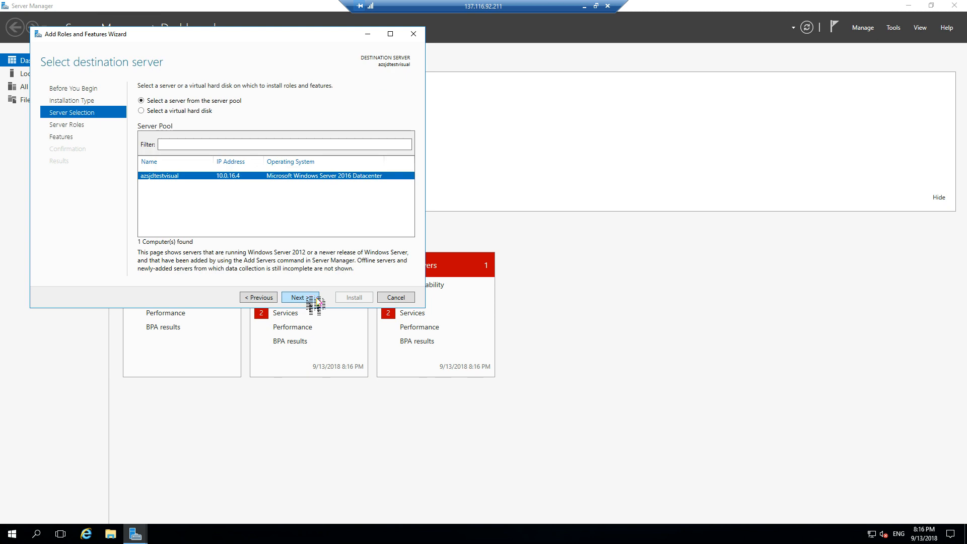
click(315, 299)
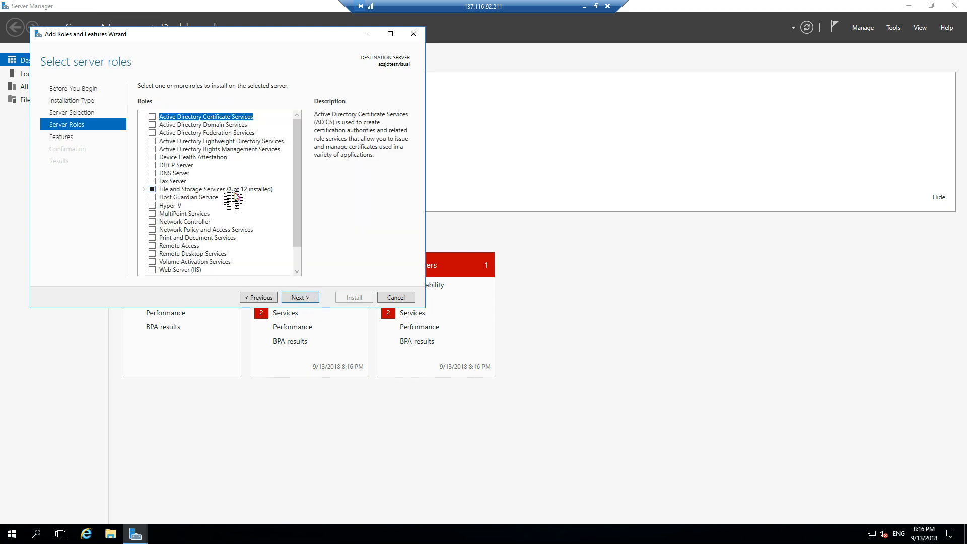
scroll(236, 200, down, 1)
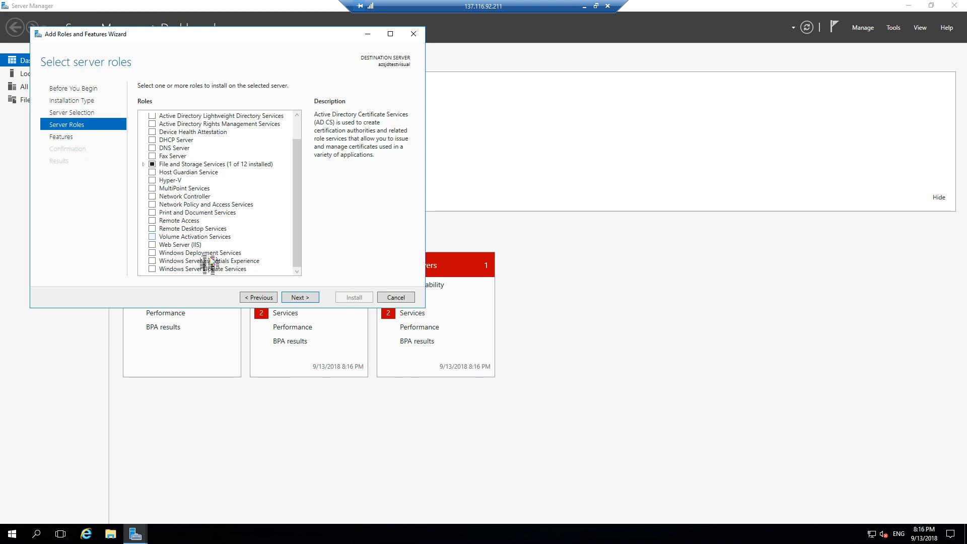
scroll(206, 274, up, 1)
scroll(205, 274, down, 1)
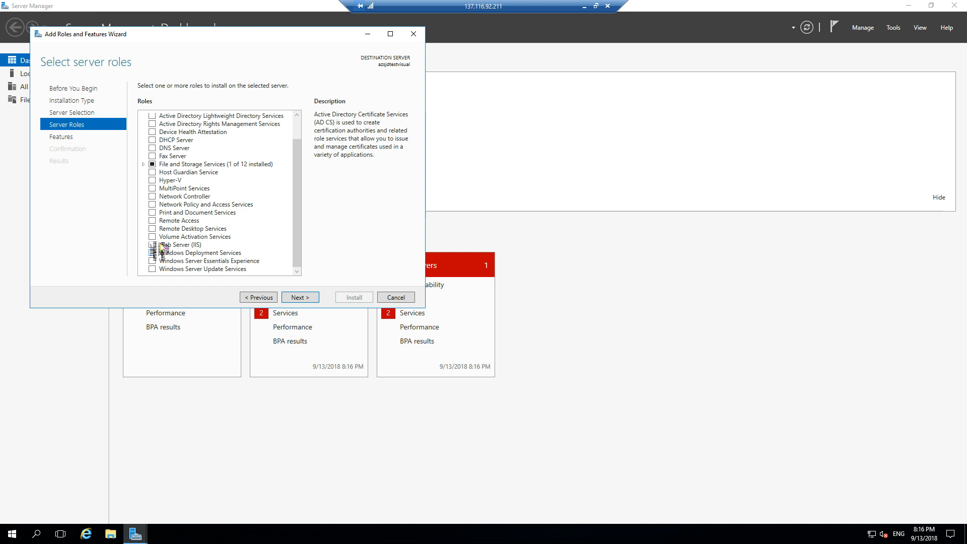
click(396, 297)
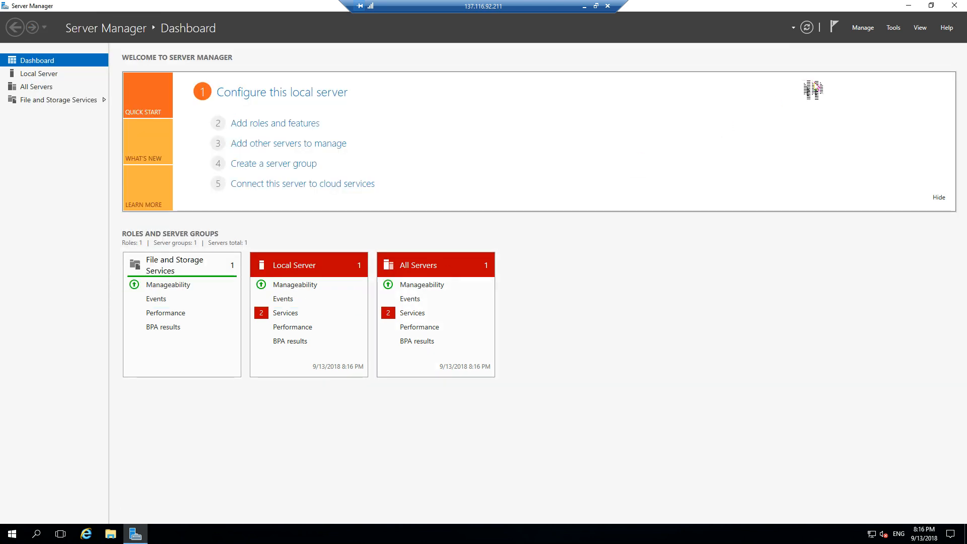
click(954, 5)
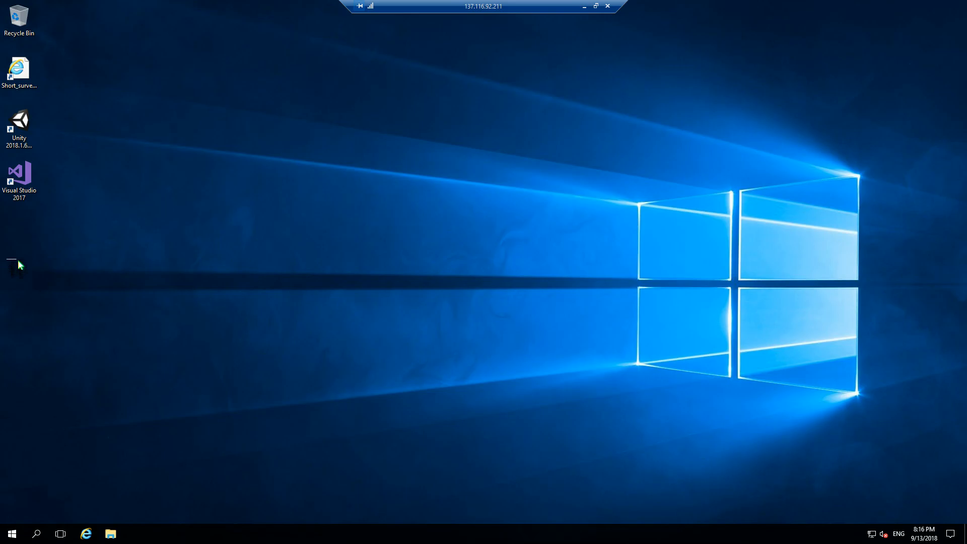
Start Visual Studio 2017 without signing in, using the Visual C# development settings and the Dark color theme
click(20, 176)
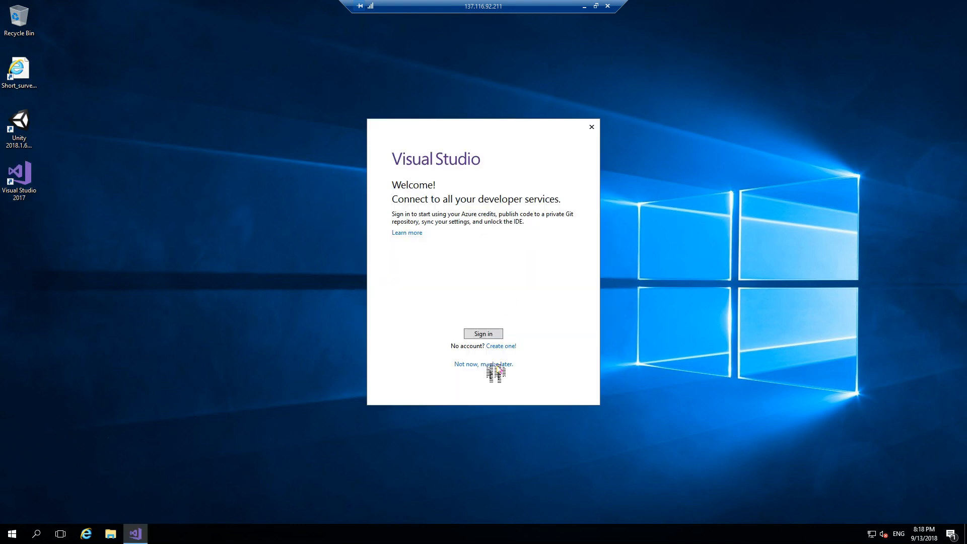
click(486, 366)
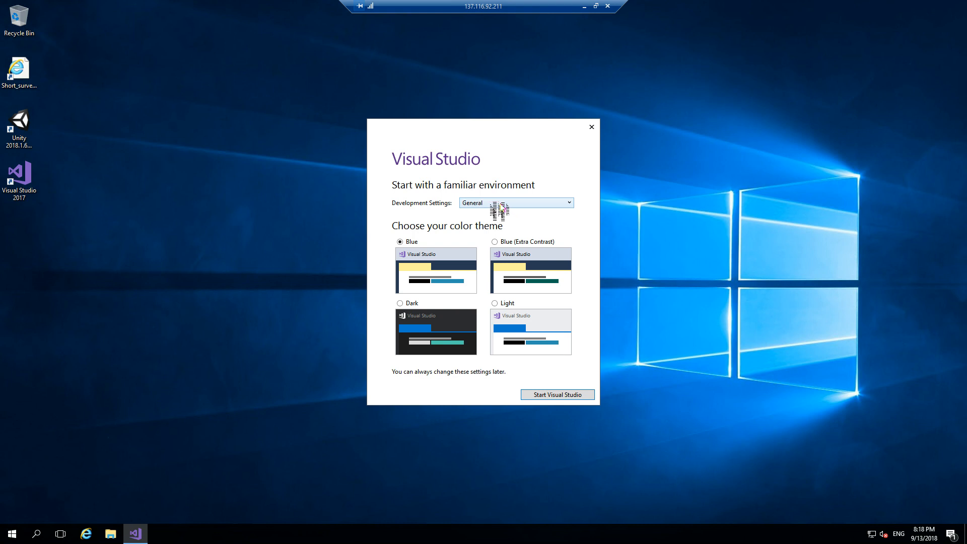
click(499, 205)
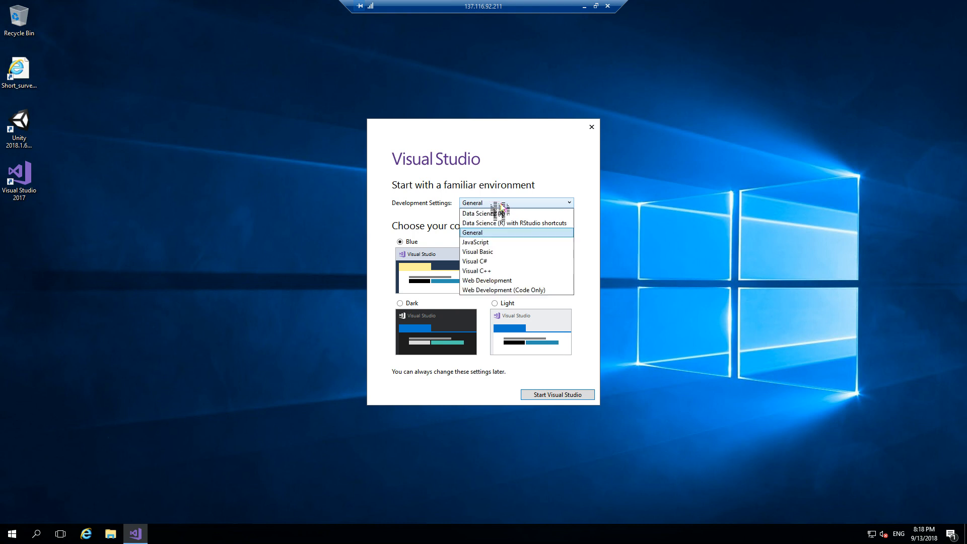
click(496, 263)
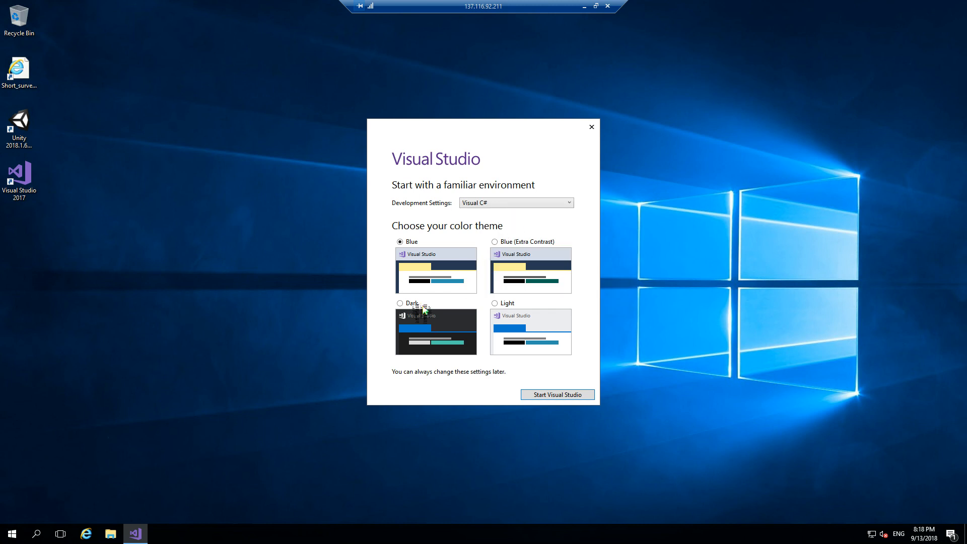
click(412, 304)
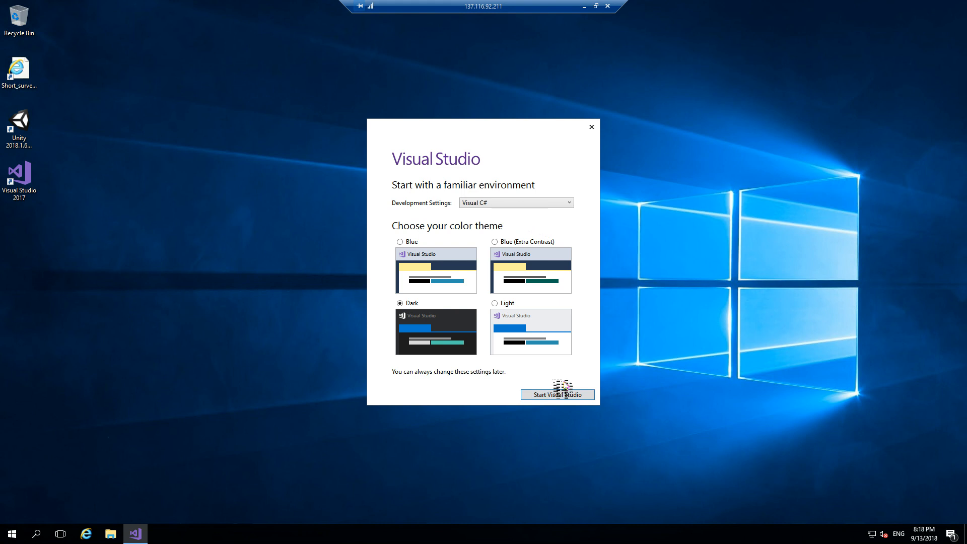
click(559, 395)
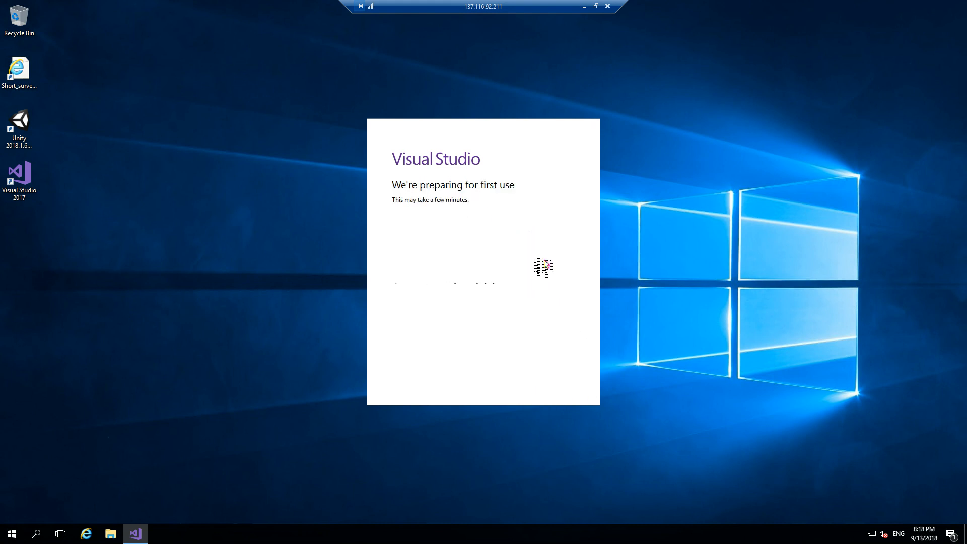